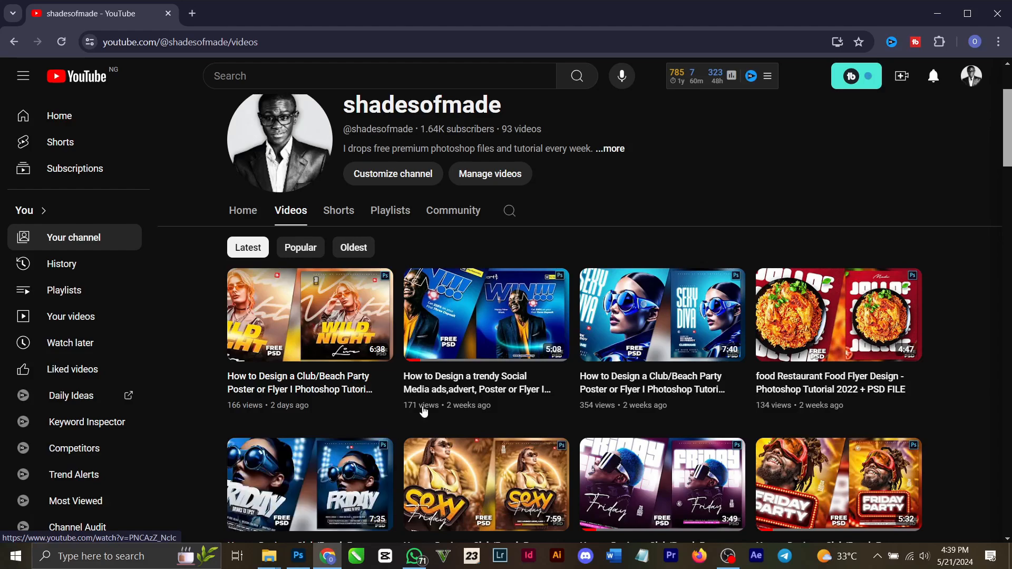
# Browse the shadesofmade channel's uploaded flyer design videos on YouTube, from the latest uploads down to the older ones and back.
pyautogui.click(297, 558)
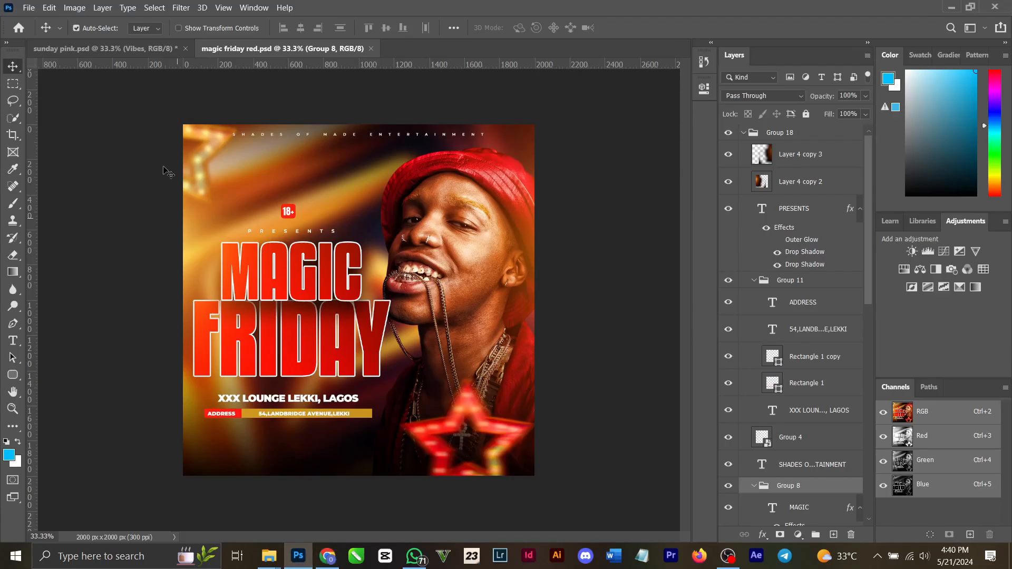
pyautogui.click(328, 557)
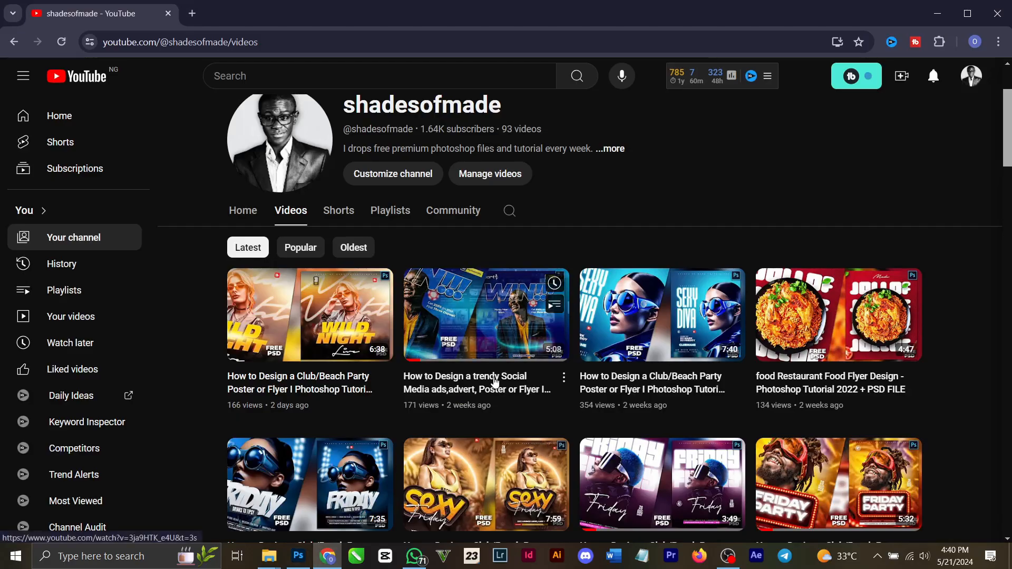
pyautogui.scroll(-2, 427, 327)
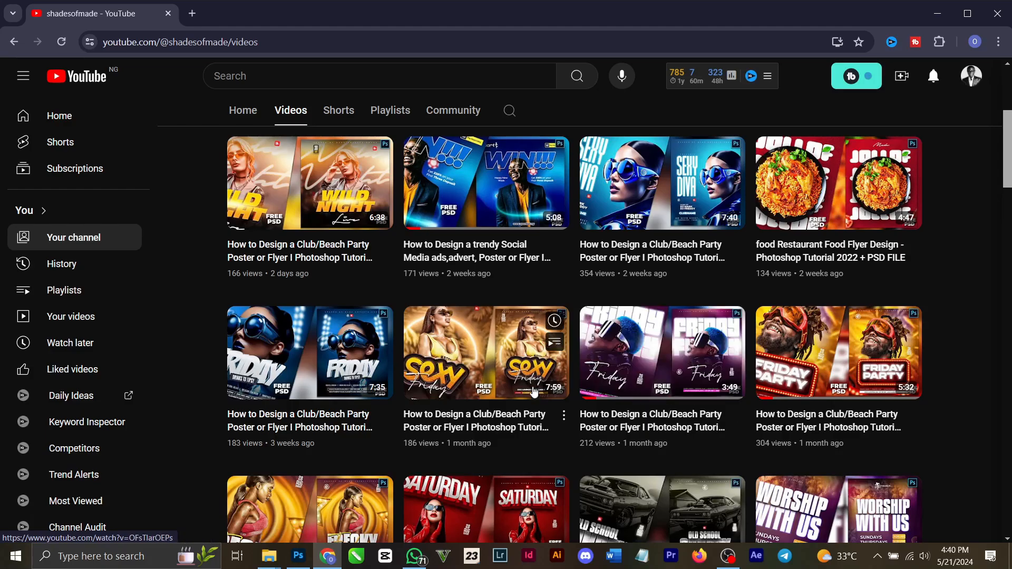
pyautogui.scroll(-10, 467, 388)
pyautogui.scroll(-5, 466, 388)
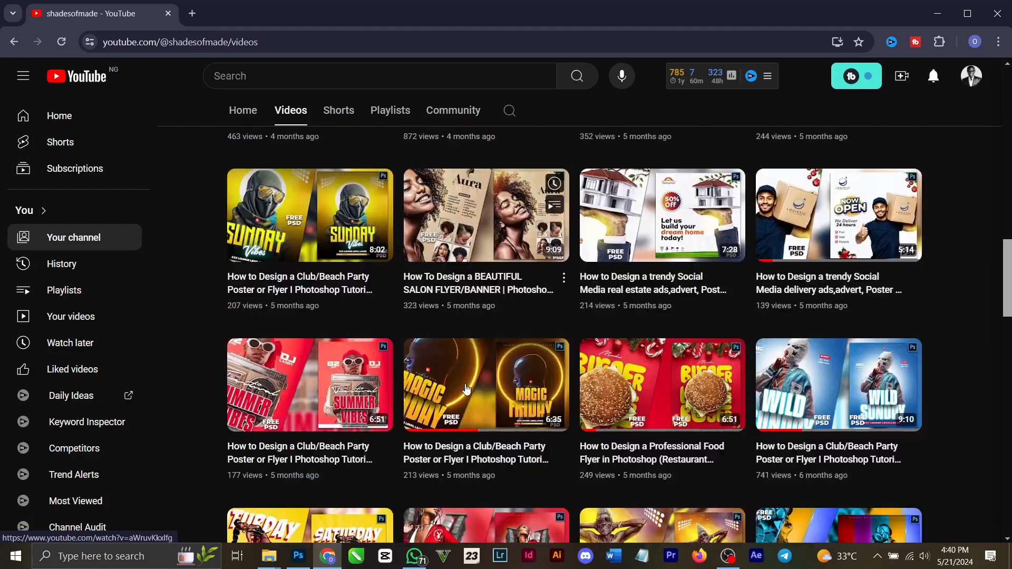
pyautogui.scroll(-7, 771, 367)
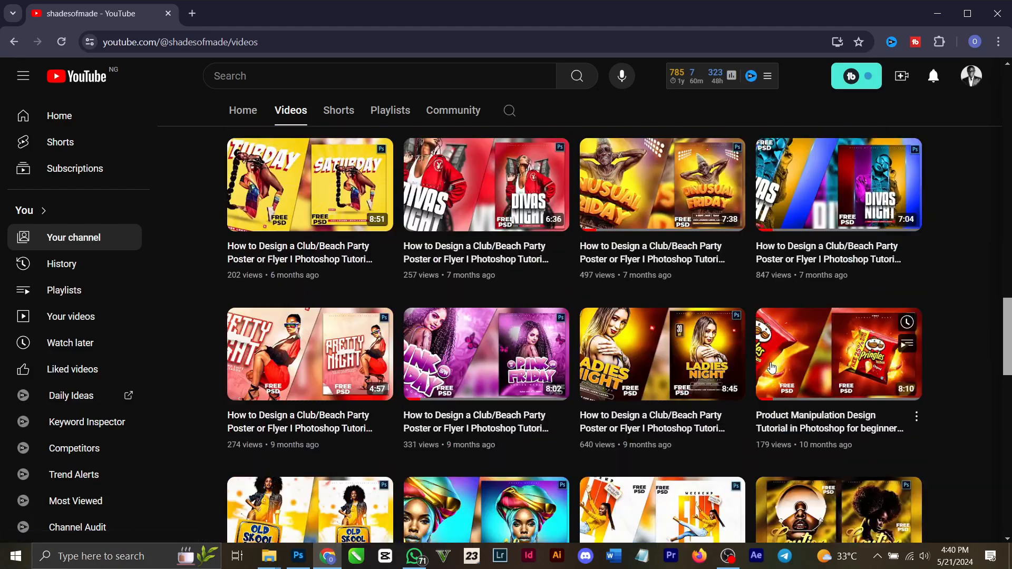
pyautogui.scroll(4, 563, 334)
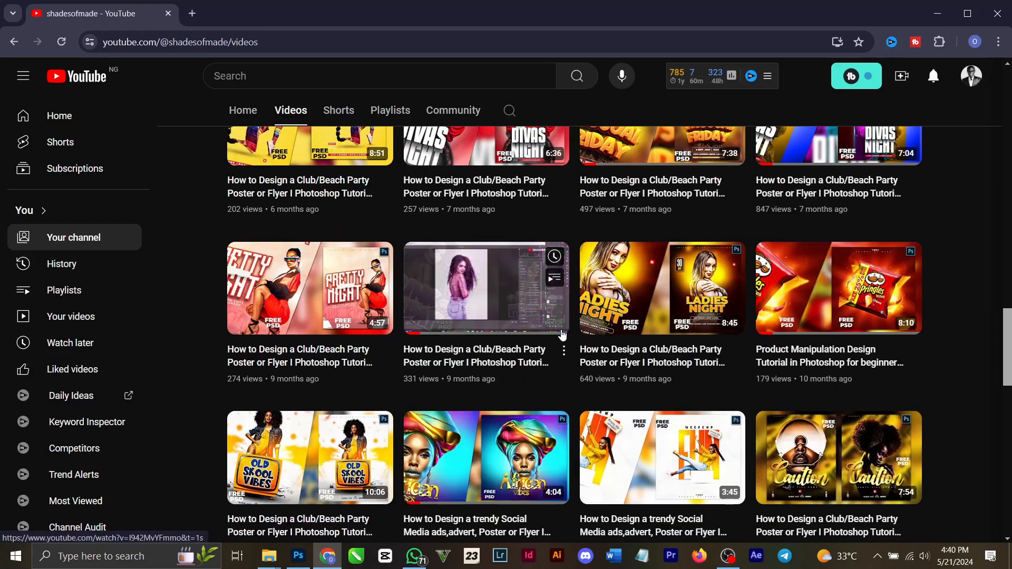
pyautogui.scroll(-5, 761, 448)
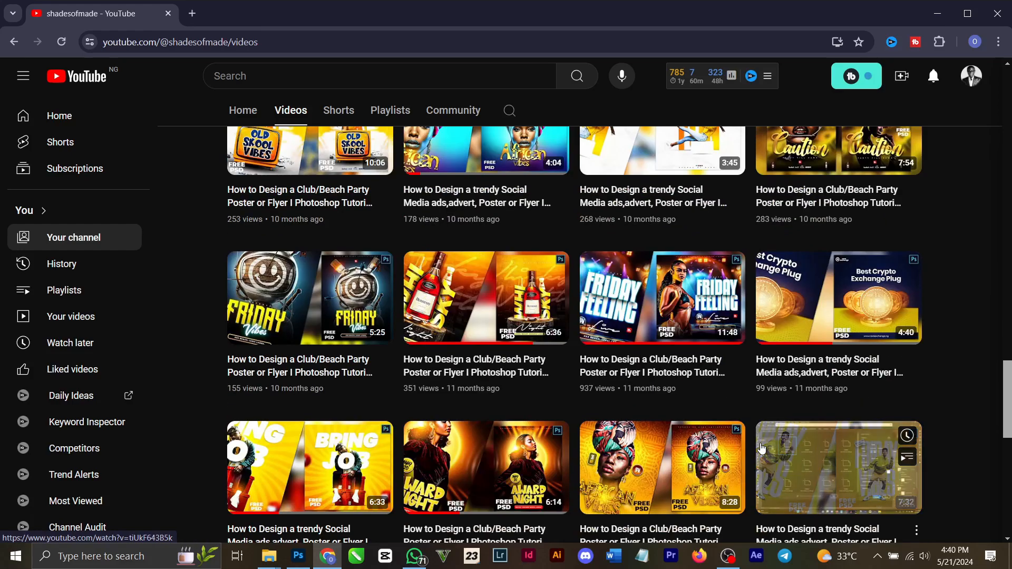
pyautogui.scroll(3, 758, 400)
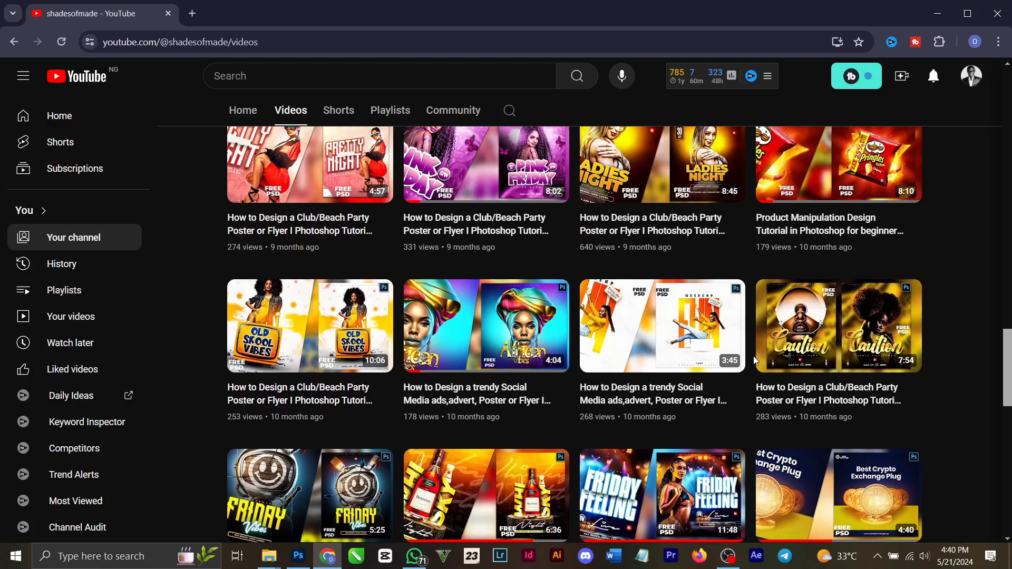
pyautogui.scroll(-5, 686, 348)
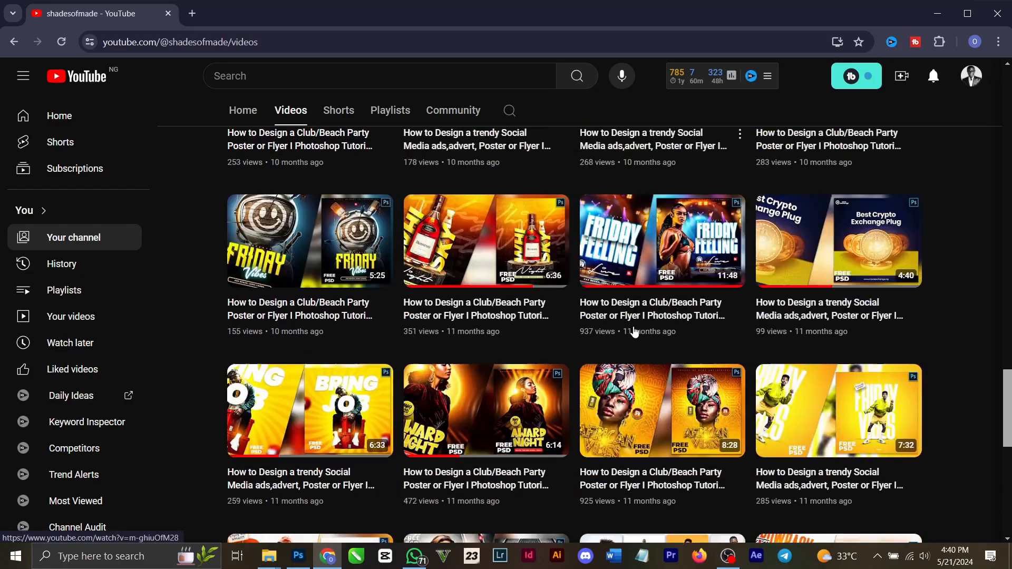
pyautogui.scroll(5, 651, 341)
pyautogui.scroll(5, 652, 341)
pyautogui.scroll(-5, 652, 343)
pyautogui.scroll(-4, 653, 344)
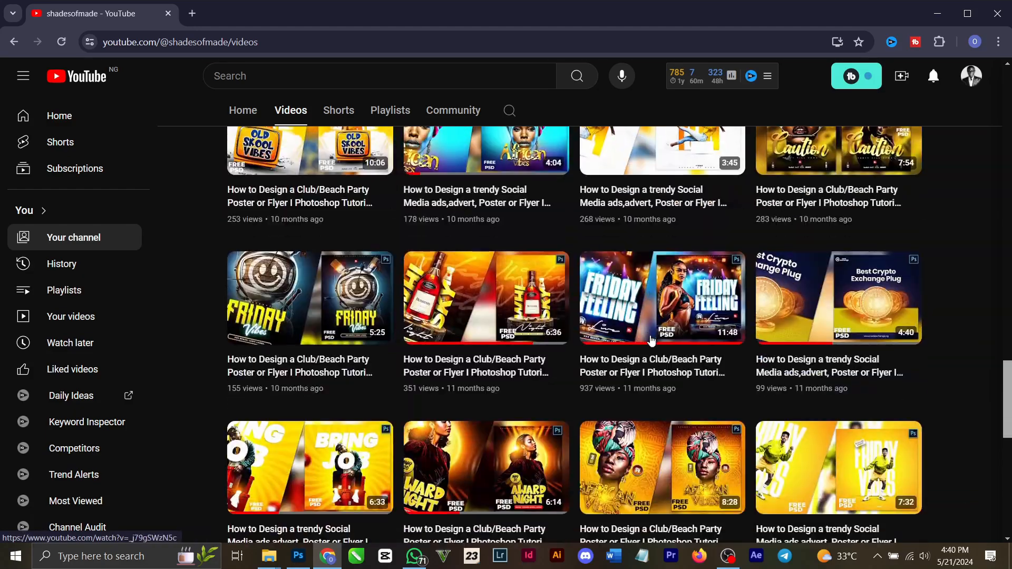
pyautogui.scroll(6, 656, 346)
pyautogui.scroll(20, 659, 345)
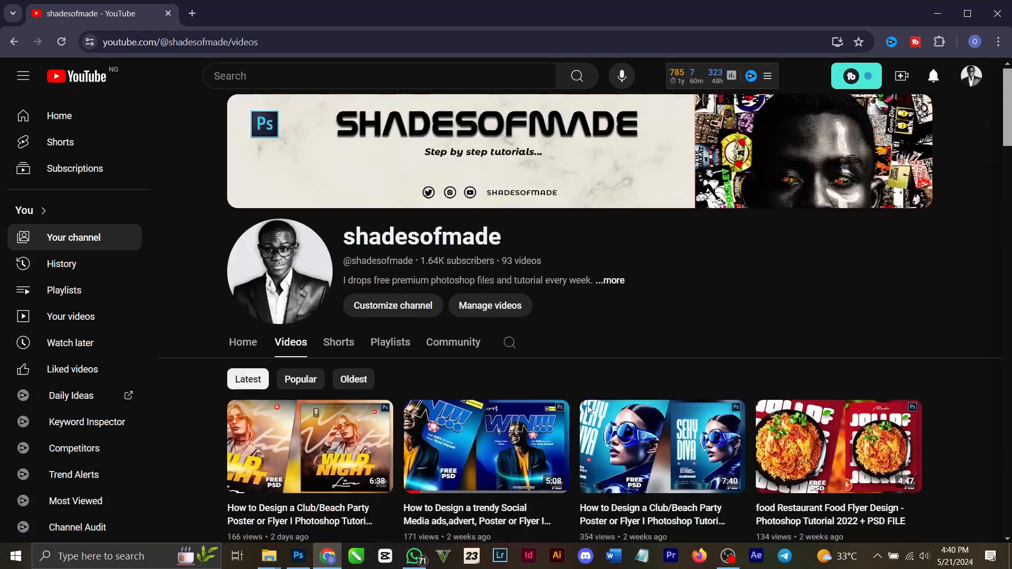
# Switch to Photoshop and hide Layer 1, the blurred image layer above it, the man's portrait, Layer 2 and Group 12 in magic friday red.psd.
pyautogui.click(299, 556)
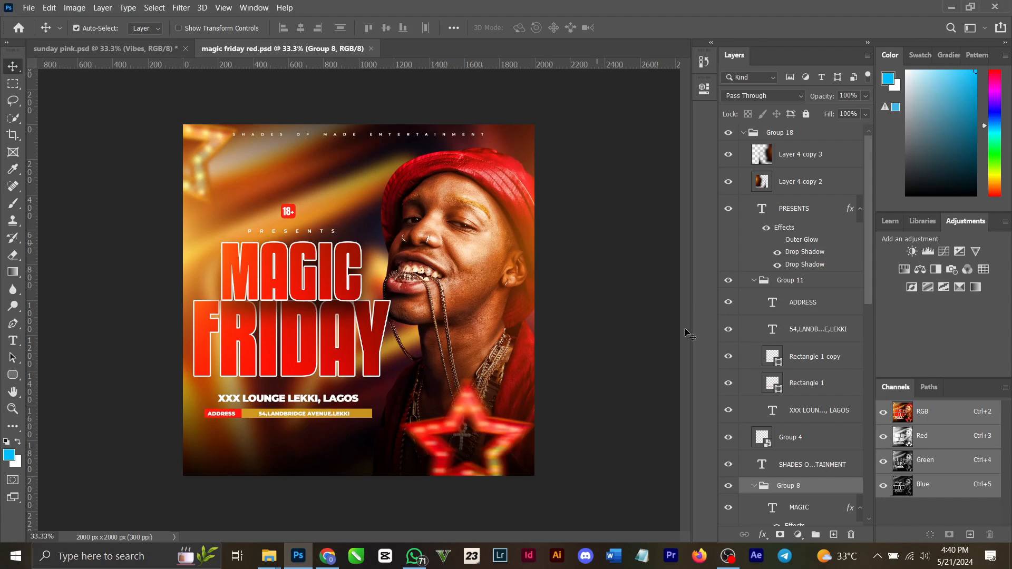
pyautogui.scroll(-5, 776, 373)
pyautogui.scroll(-9, 775, 372)
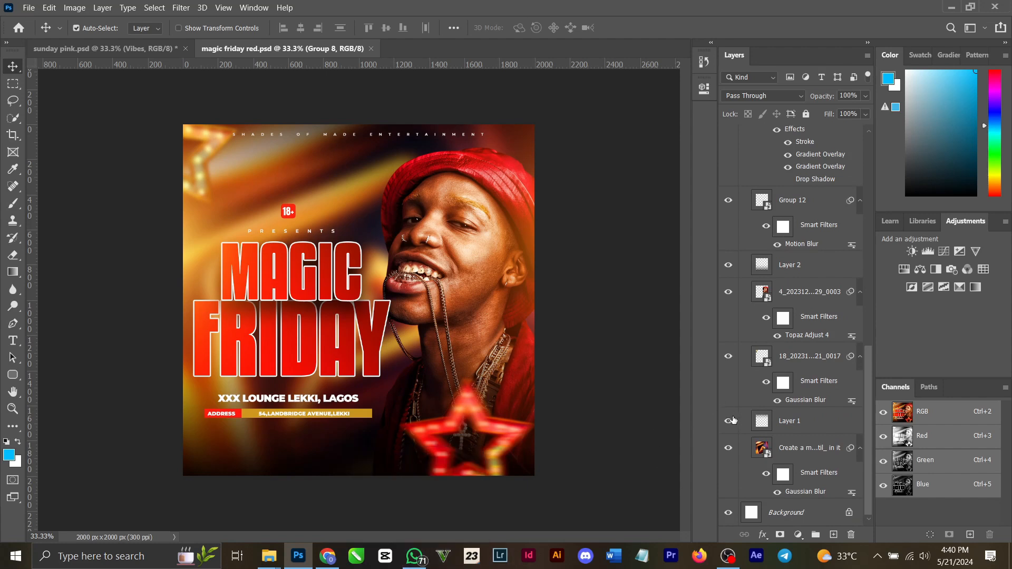
pyautogui.click(729, 421)
pyautogui.click(728, 356)
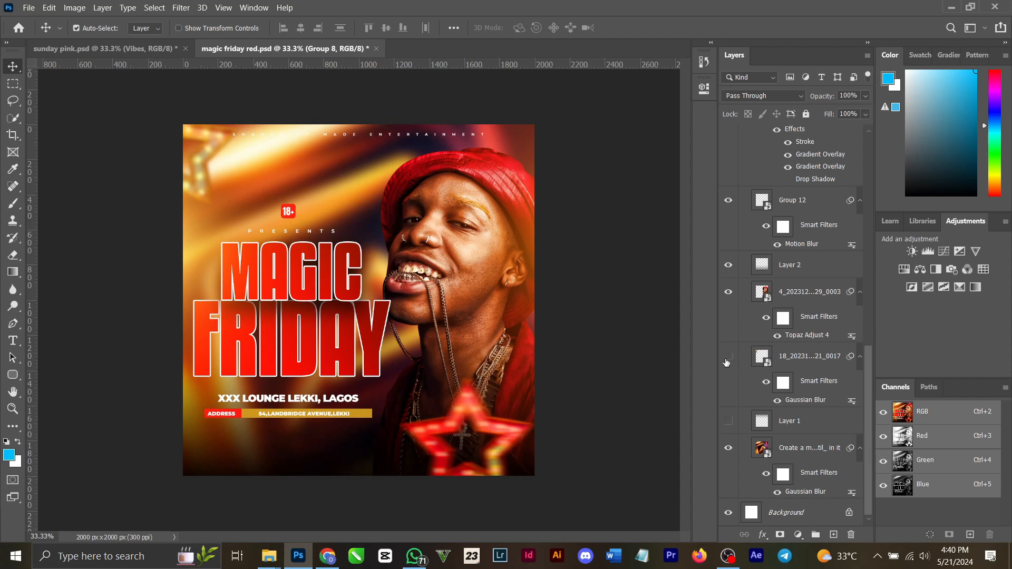
pyautogui.click(728, 292)
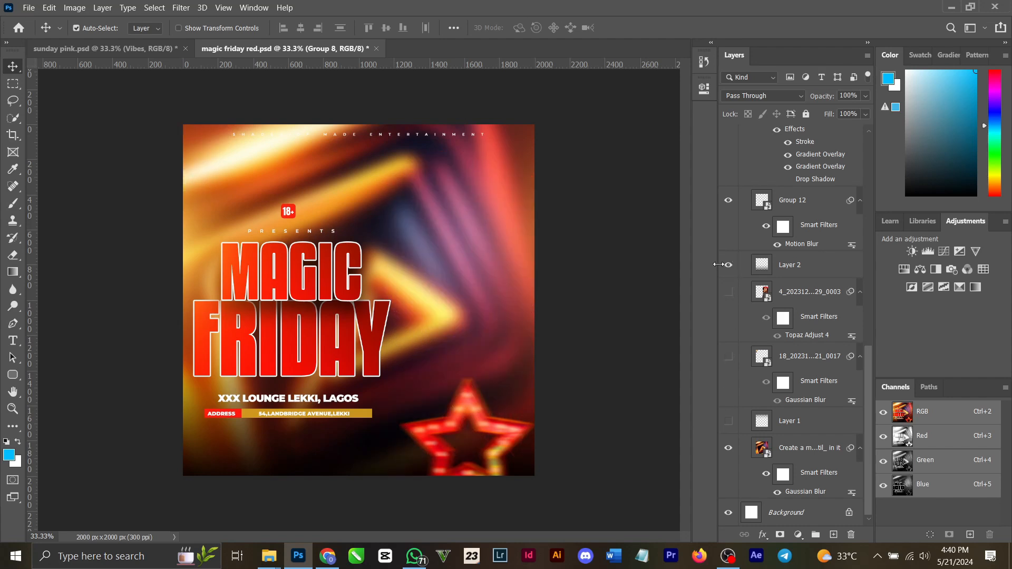
pyautogui.click(730, 264)
pyautogui.click(732, 201)
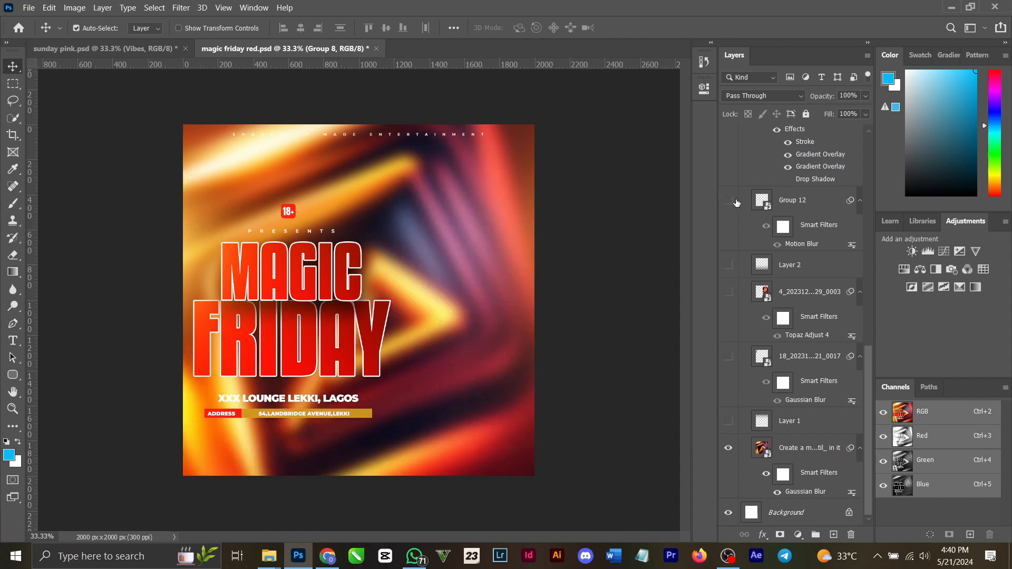
# Hide the GOD and MAGIC text layers, Group 8, the SHADES OF MADE ENTERTAINMENT text and the Group 4 layer.
pyautogui.scroll(5, 732, 222)
pyautogui.click(727, 244)
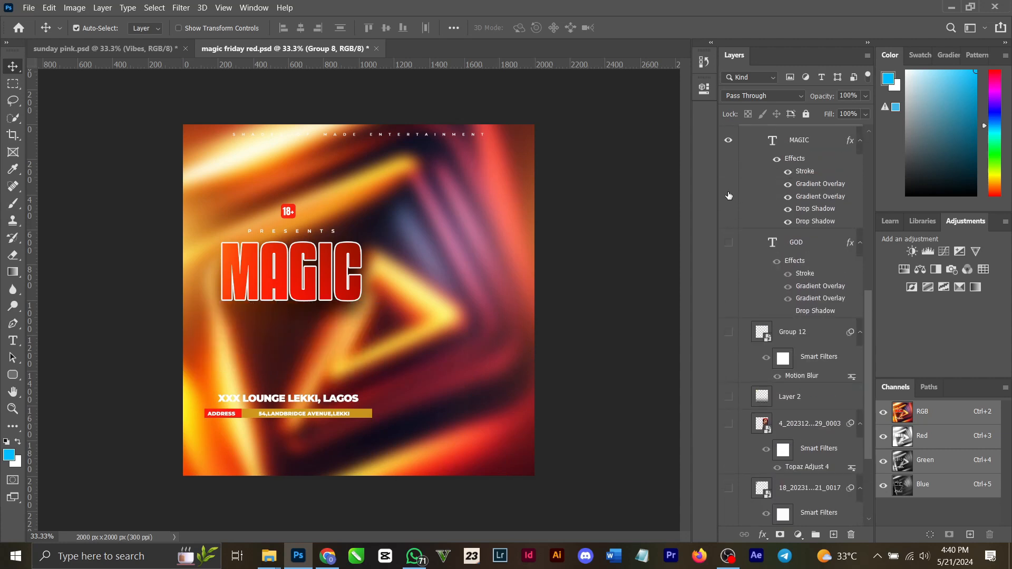
pyautogui.click(729, 141)
pyautogui.scroll(4, 731, 153)
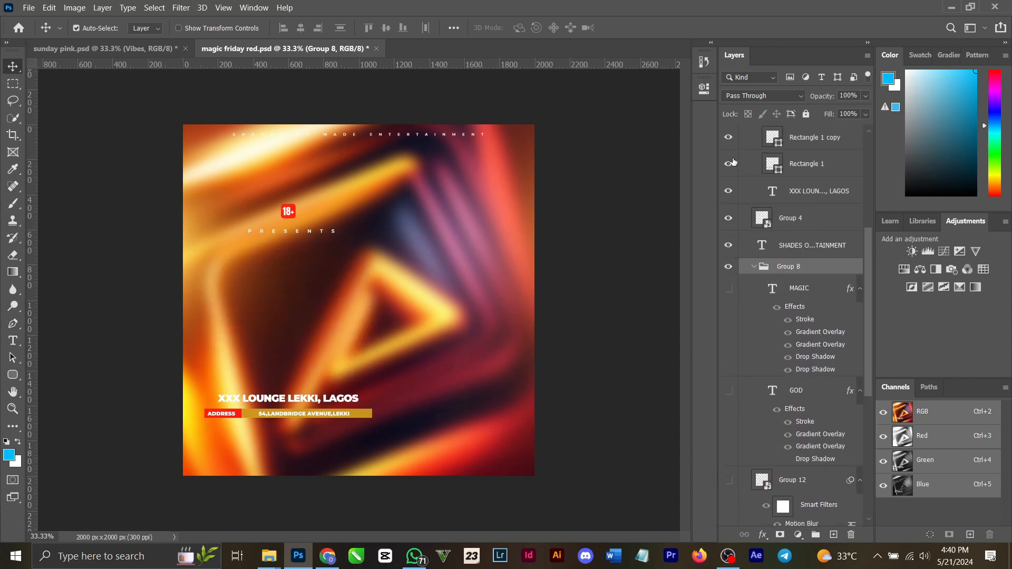
pyautogui.click(729, 266)
pyautogui.click(729, 245)
pyautogui.click(729, 218)
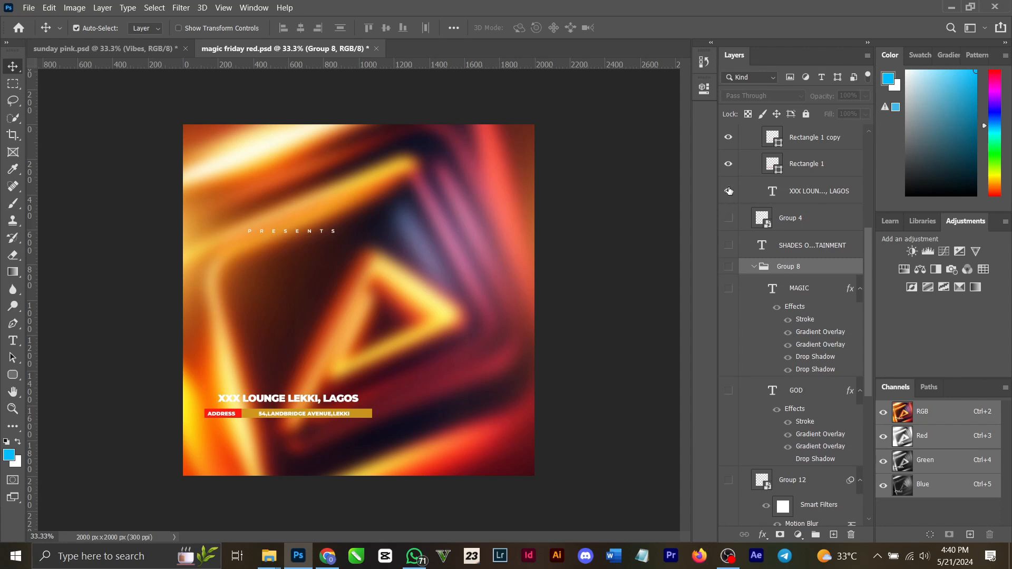
# Hide the XXX LOUNGE text, both address rectangles, the street address and ADDRESS texts, and Group 11 itself.
pyautogui.click(729, 190)
pyautogui.click(728, 163)
pyautogui.scroll(3, 728, 216)
pyautogui.click(728, 218)
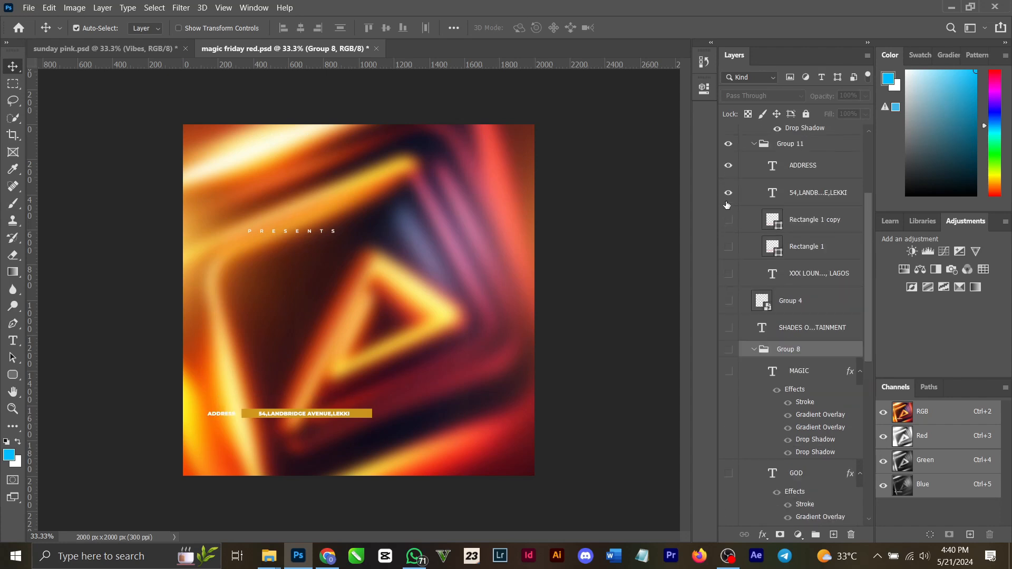
pyautogui.click(729, 192)
pyautogui.click(729, 165)
pyautogui.click(729, 145)
# Hide the PRESENTS text, Layer 4 copy 2 and Layer 4 copy 3, leaving only the background image visible.
pyautogui.scroll(3, 730, 147)
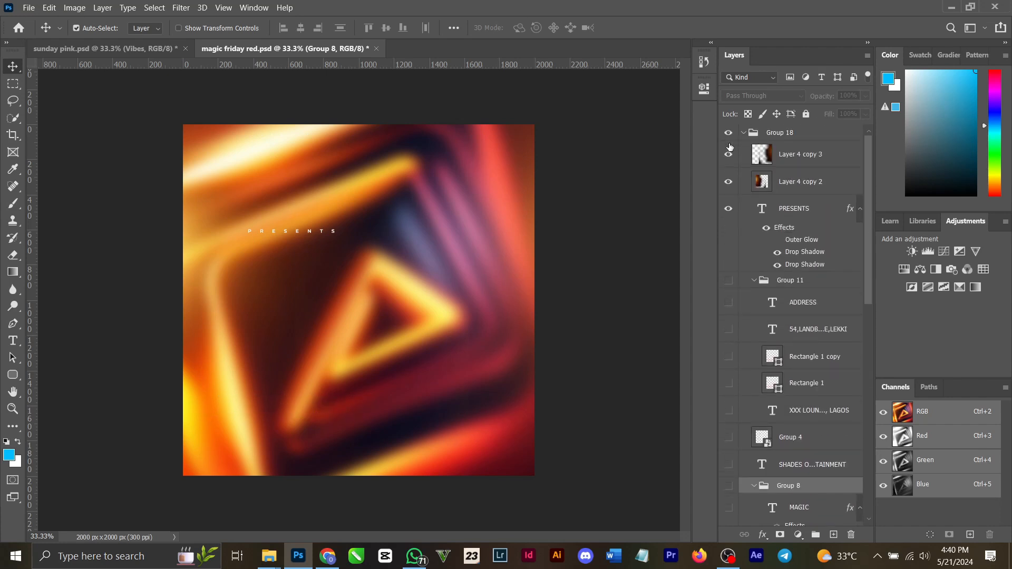
pyautogui.click(729, 209)
pyautogui.click(729, 182)
pyautogui.click(729, 155)
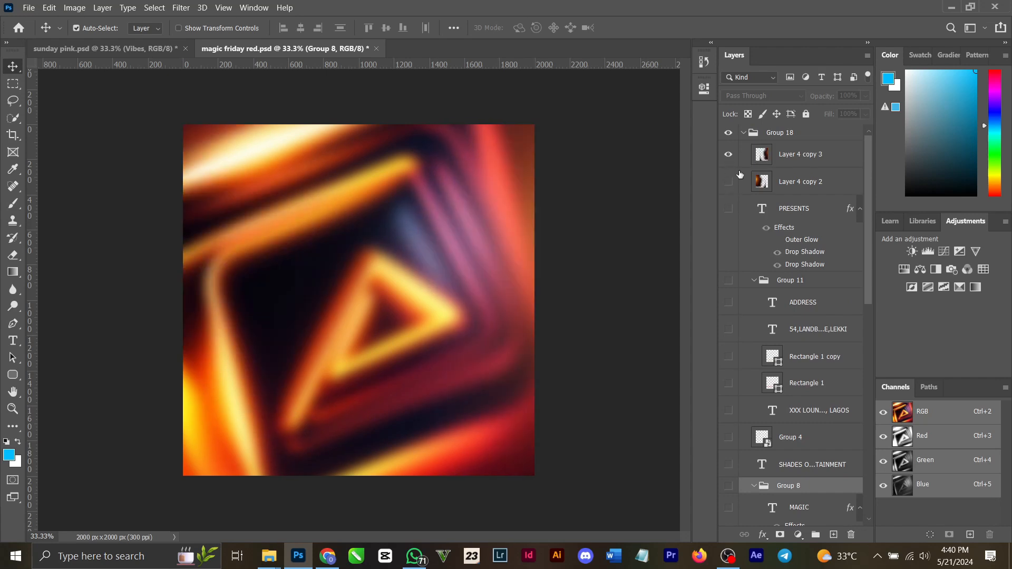
pyautogui.click(729, 155)
# Compare the background image with and without its Gaussian Blur smart filter, leaving the filter on.
pyautogui.scroll(-3, 754, 203)
pyautogui.scroll(-8, 756, 204)
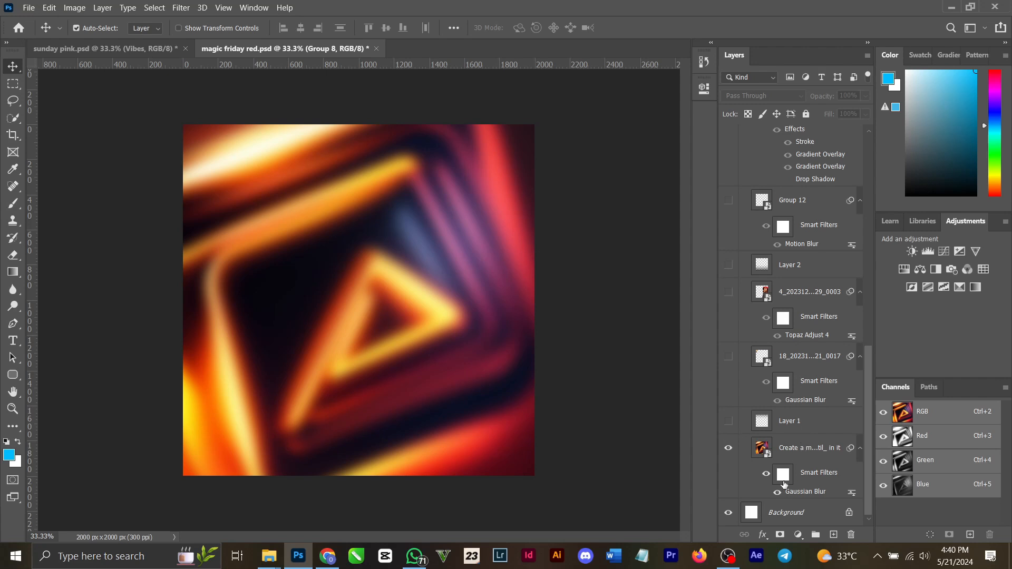
pyautogui.click(776, 492)
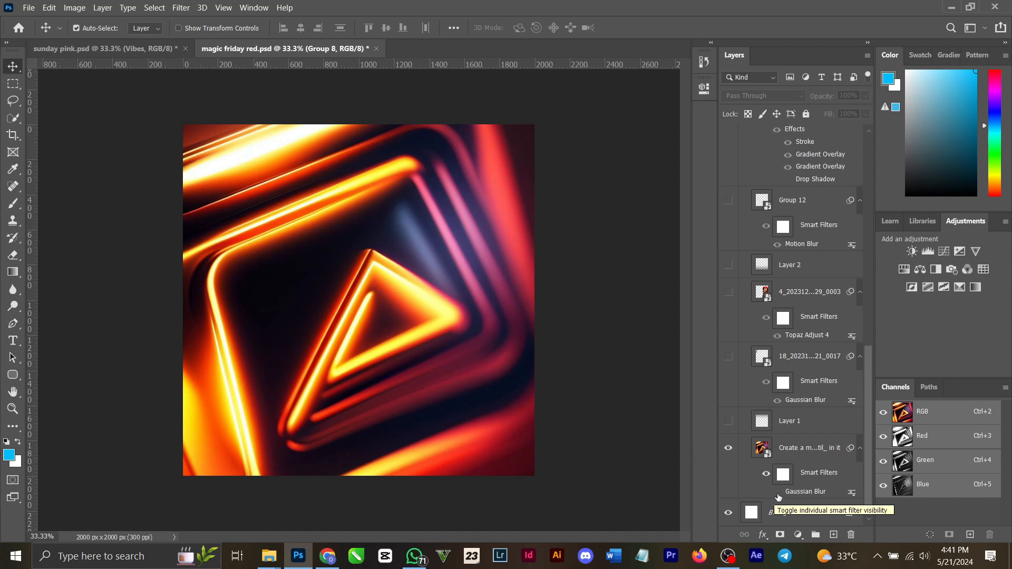
pyautogui.click(777, 494)
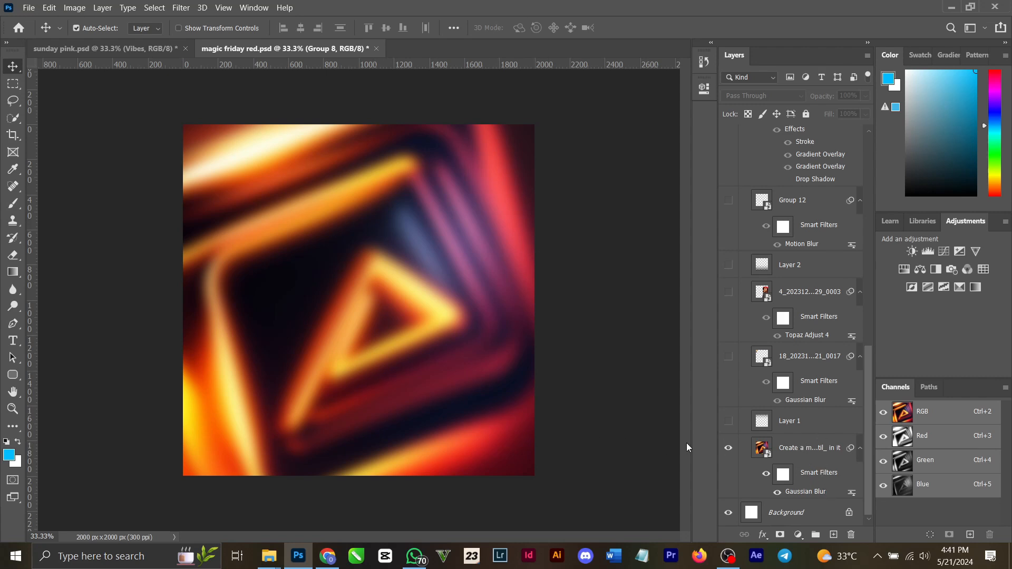
# Show Layer 1 and the man's portrait layer again, previewing Layer 2's dark fade but leaving Layer 2 hidden.
pyautogui.click(727, 422)
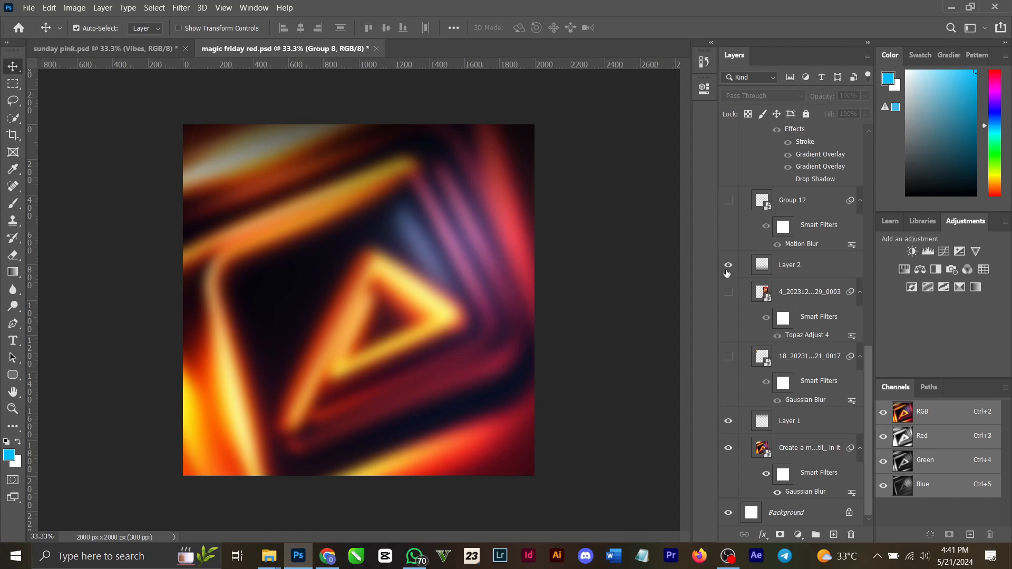
pyautogui.click(727, 269)
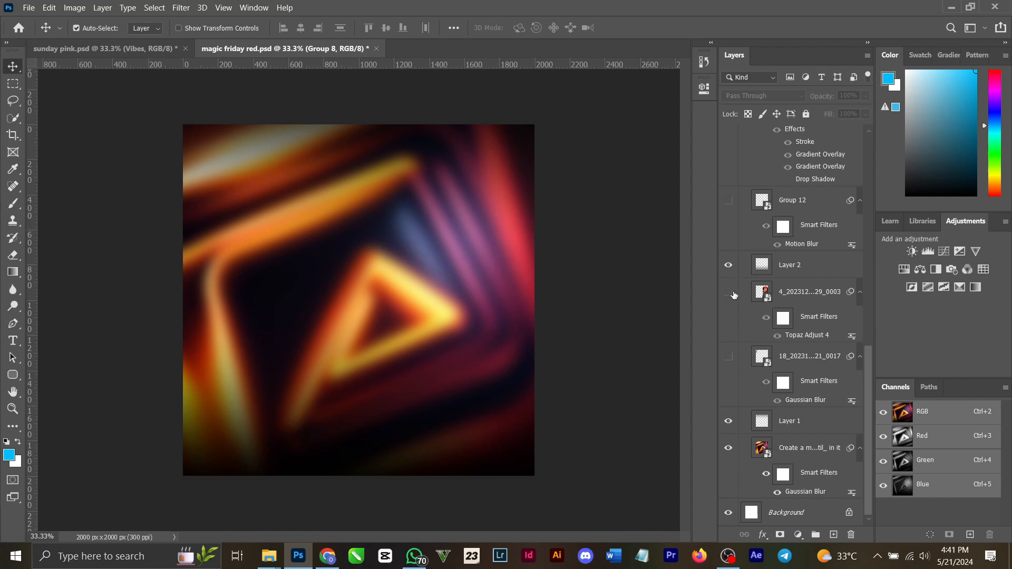
pyautogui.click(727, 265)
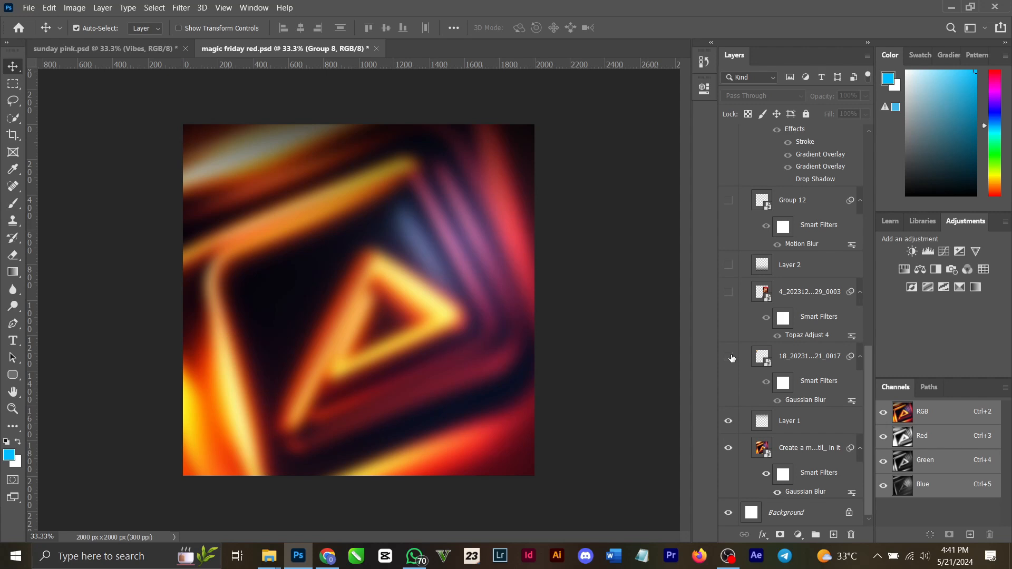
pyautogui.click(729, 292)
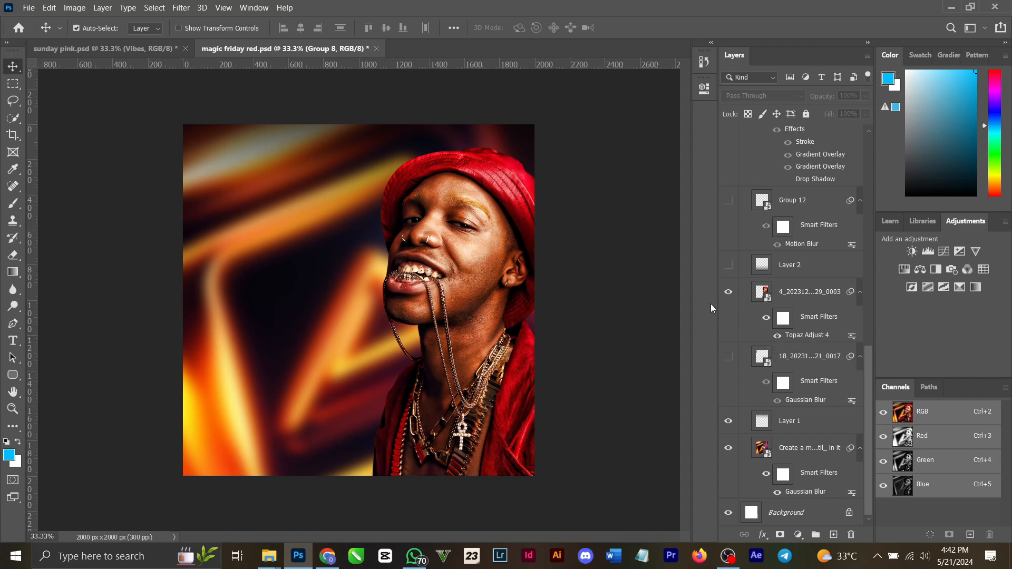
pyautogui.click(728, 270)
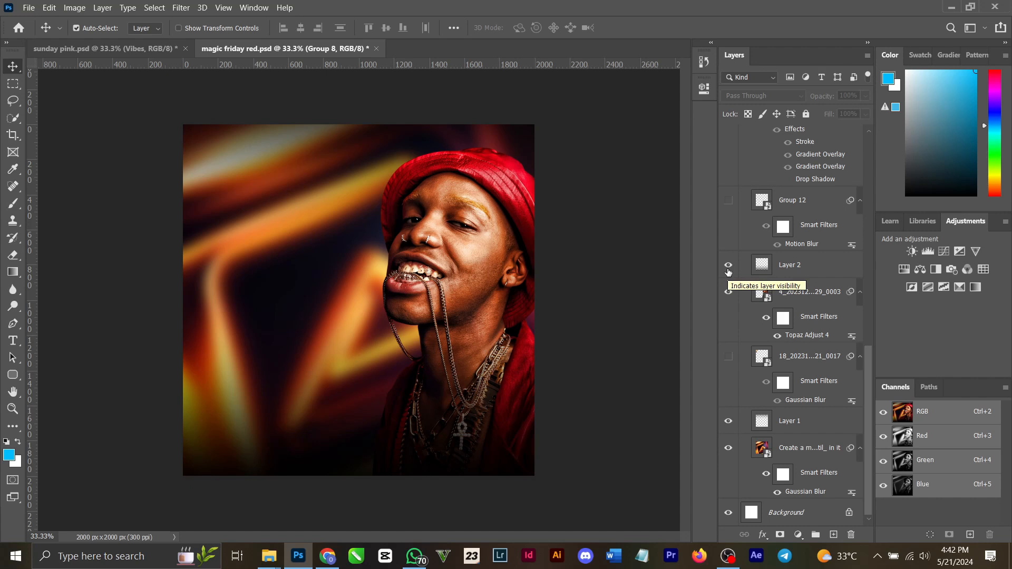
pyautogui.click(729, 266)
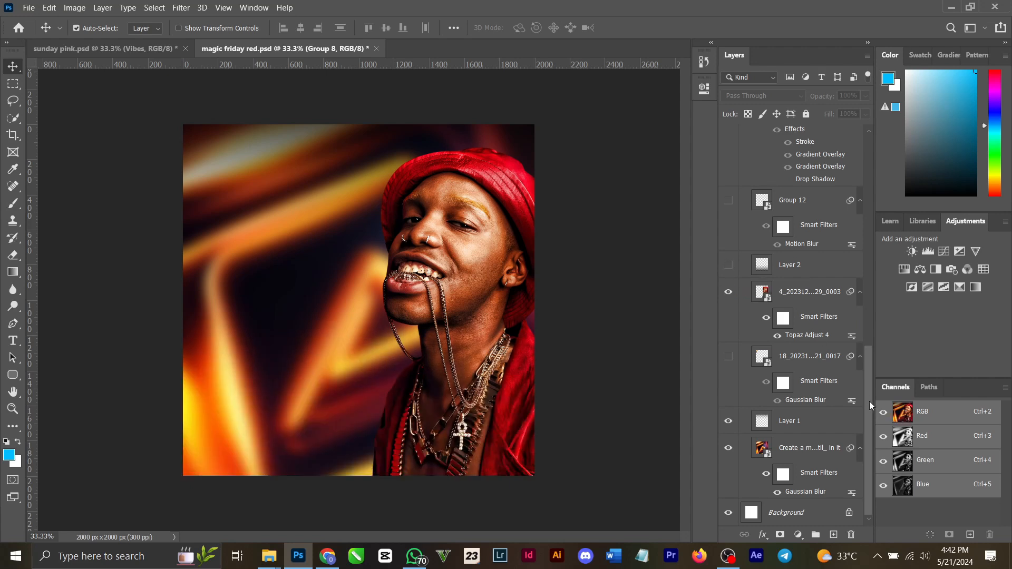
# Add a new layer above MAGIC and draw a linear black-to-transparent gradient from just below the canvas up to about its middle.
pyautogui.click(834, 533)
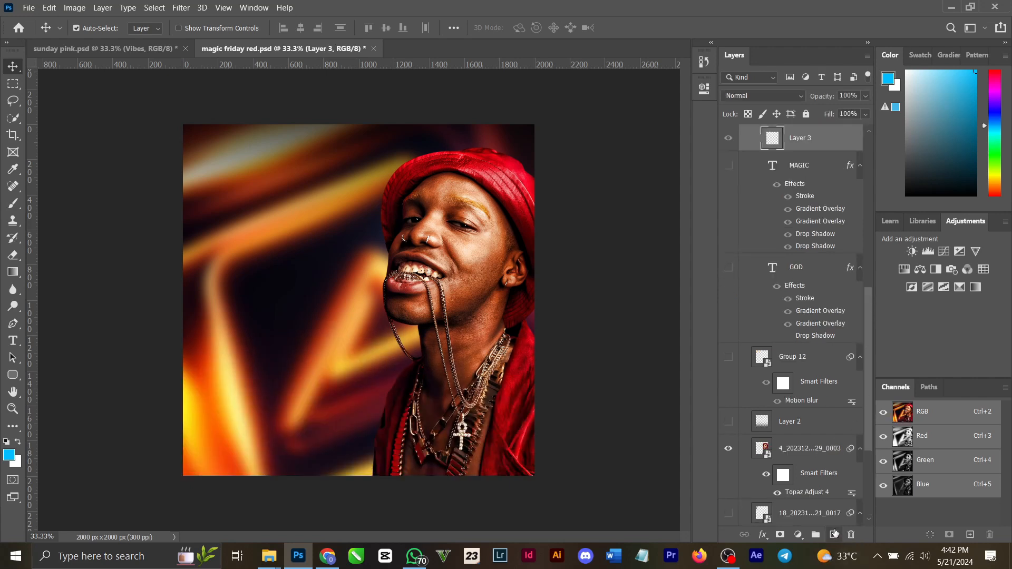
pyautogui.click(11, 272)
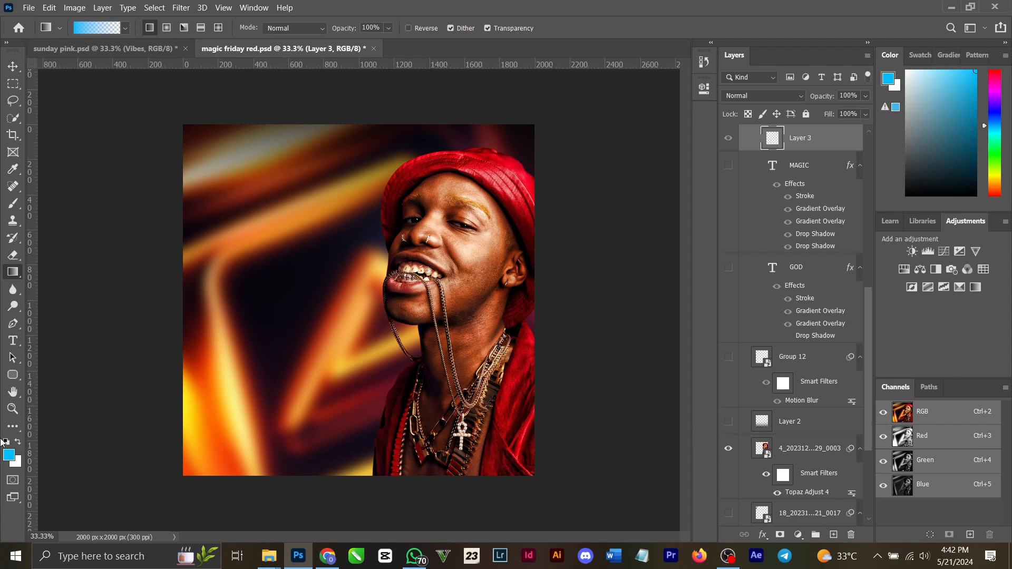
pyautogui.click(6, 443)
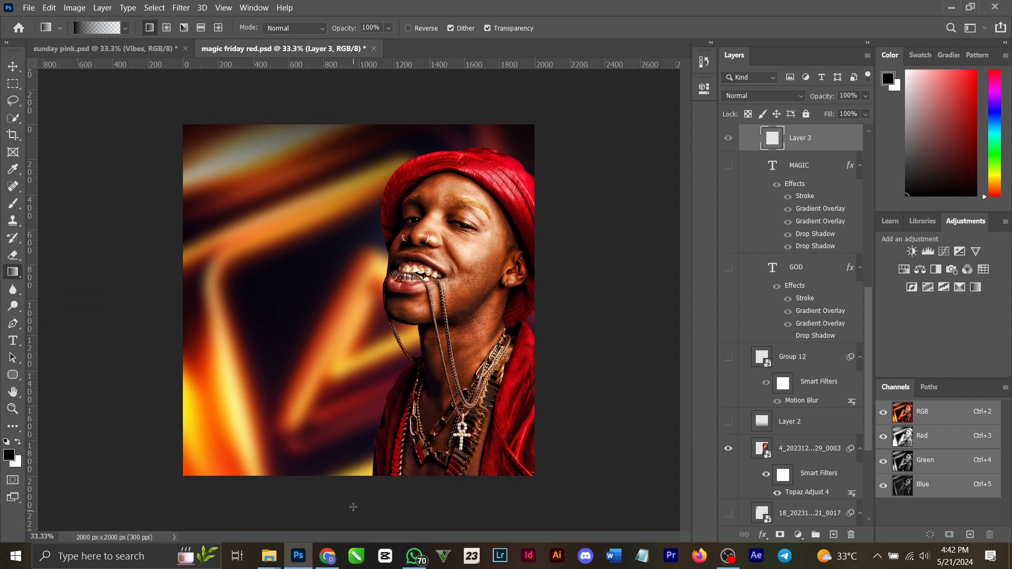
pyautogui.moveTo(360, 489); pyautogui.dragTo(364, 324)
pyautogui.scroll(1, 738, 342)
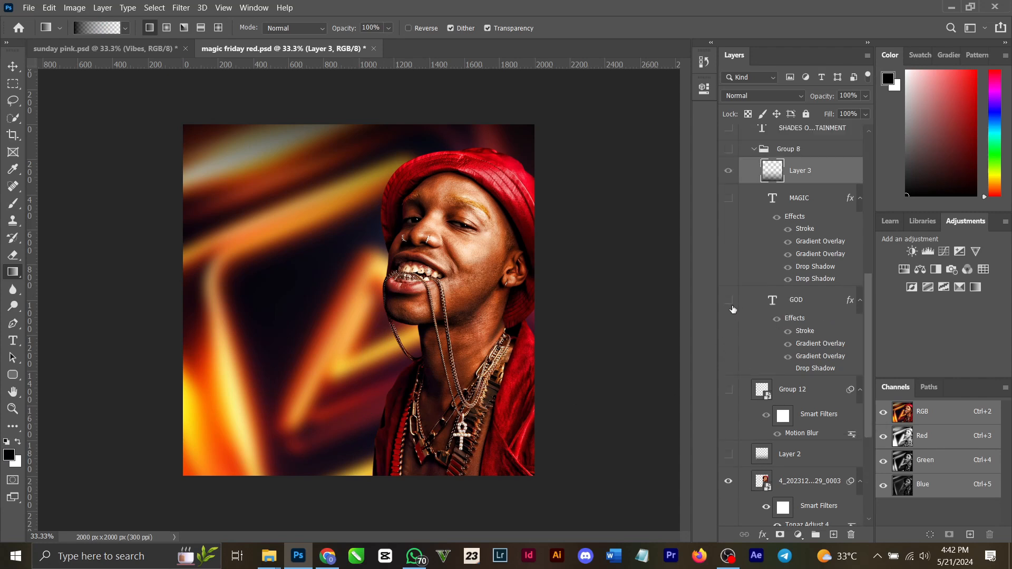
# Preview Layer 3's dark fade with Group 8 shown, and leave Layer 3 hidden.
pyautogui.click(730, 169)
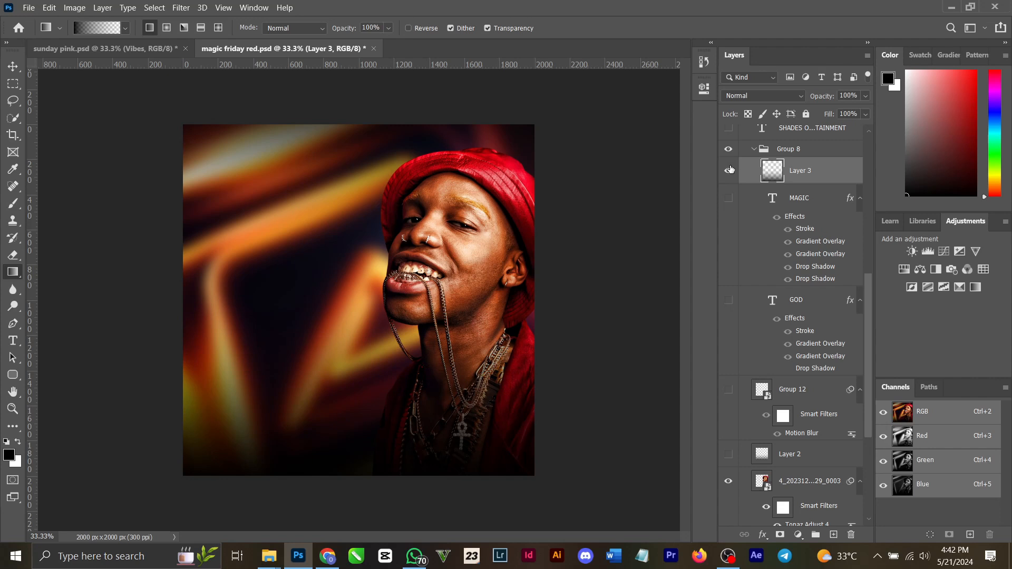
pyautogui.click(730, 170)
# Draw a linear black-to-transparent gradient upward from below the canvas on a new layer above the man's portrait, and delete that layer.
pyautogui.scroll(-3, 818, 369)
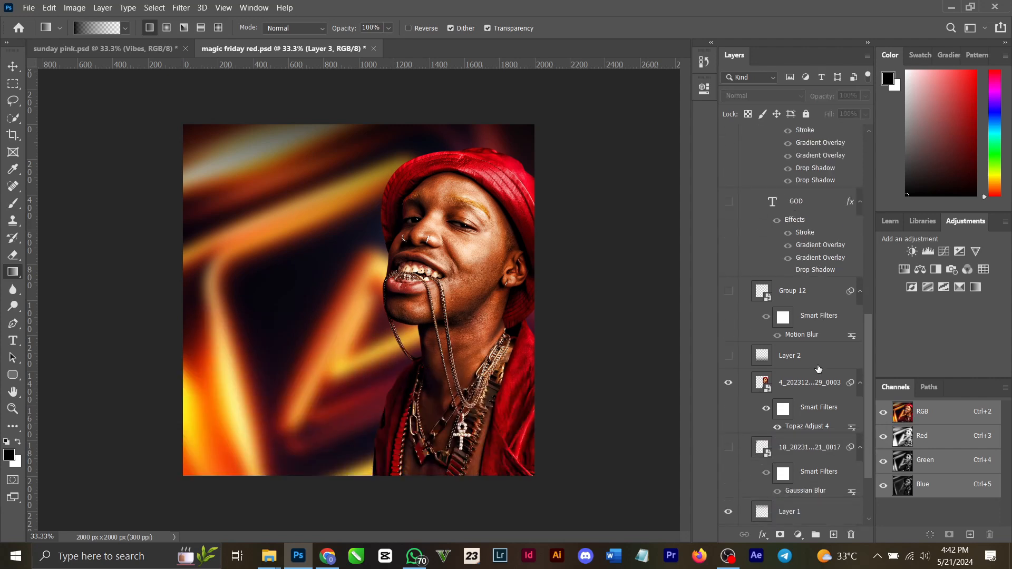
pyautogui.click(819, 383)
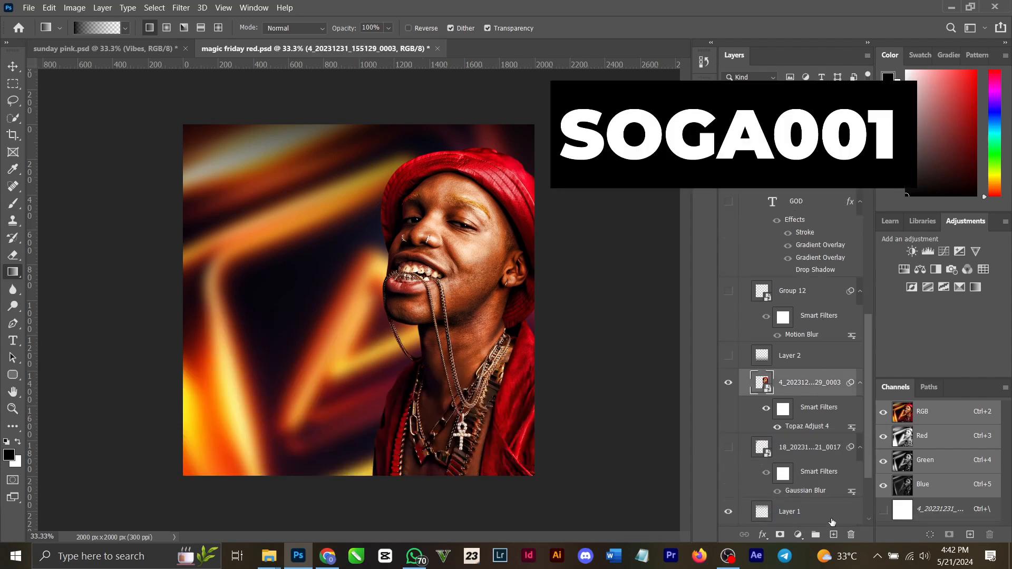
pyautogui.click(832, 535)
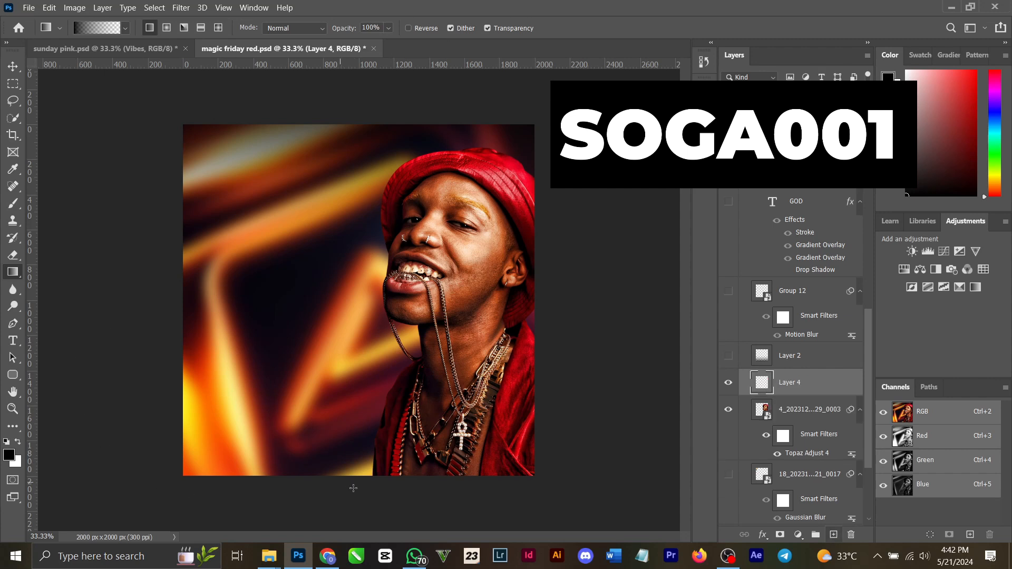
pyautogui.moveTo(351, 489); pyautogui.dragTo(365, 336)
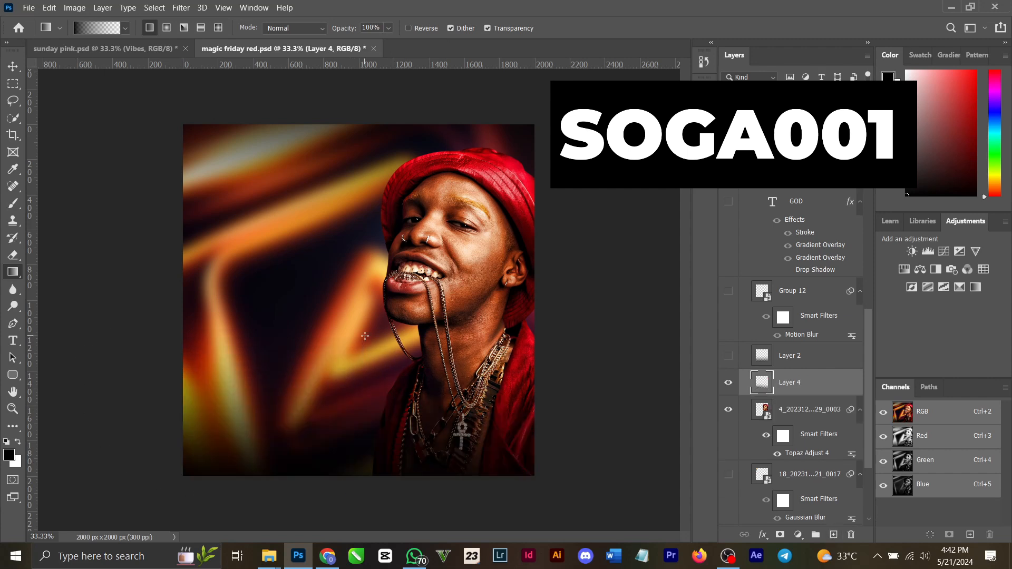
pyautogui.press('Delete')
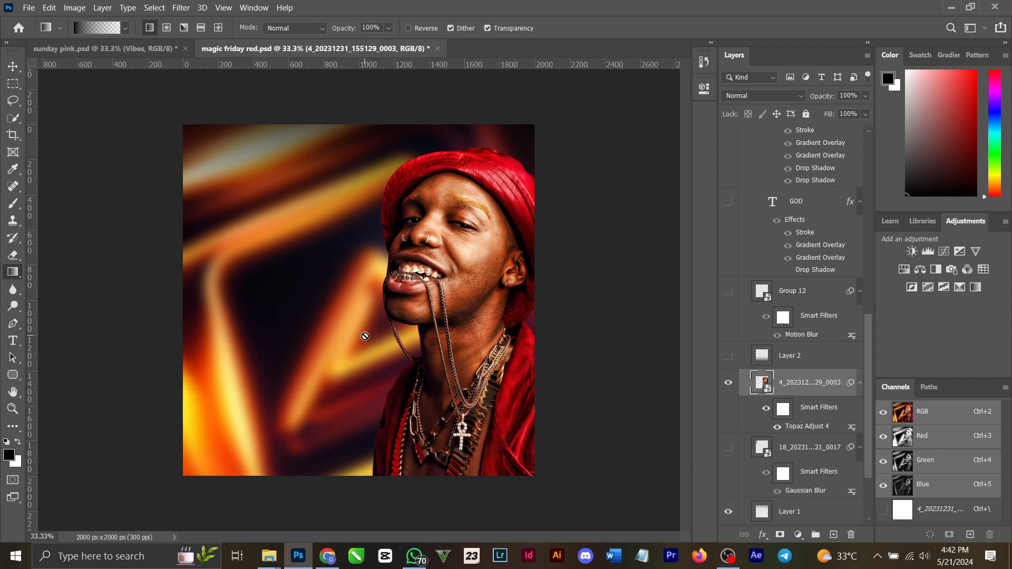
# Show Layer 2's dark fade and the Group 12 star again, and switch to the Move tool.
pyautogui.click(729, 356)
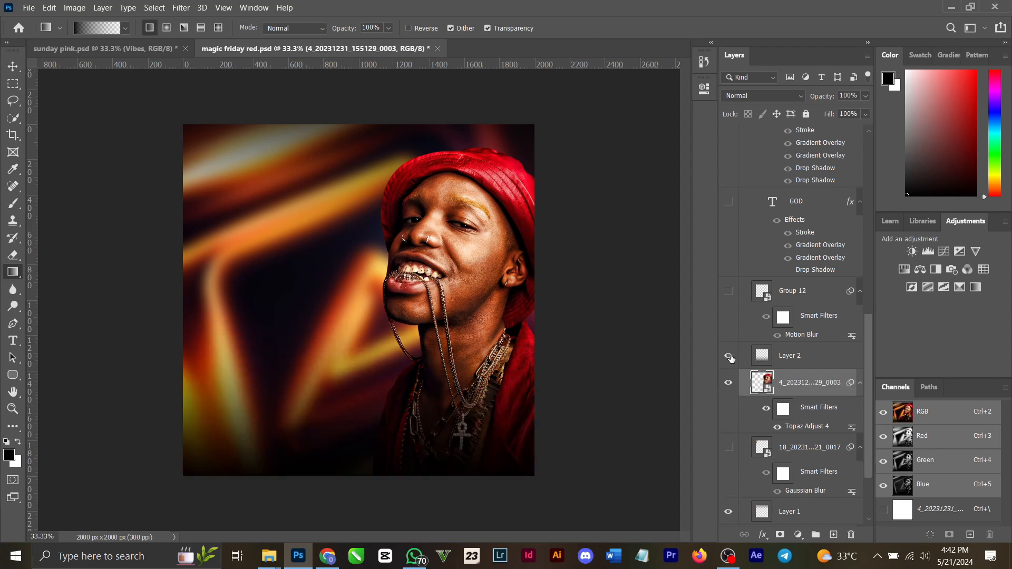
pyautogui.click(728, 291)
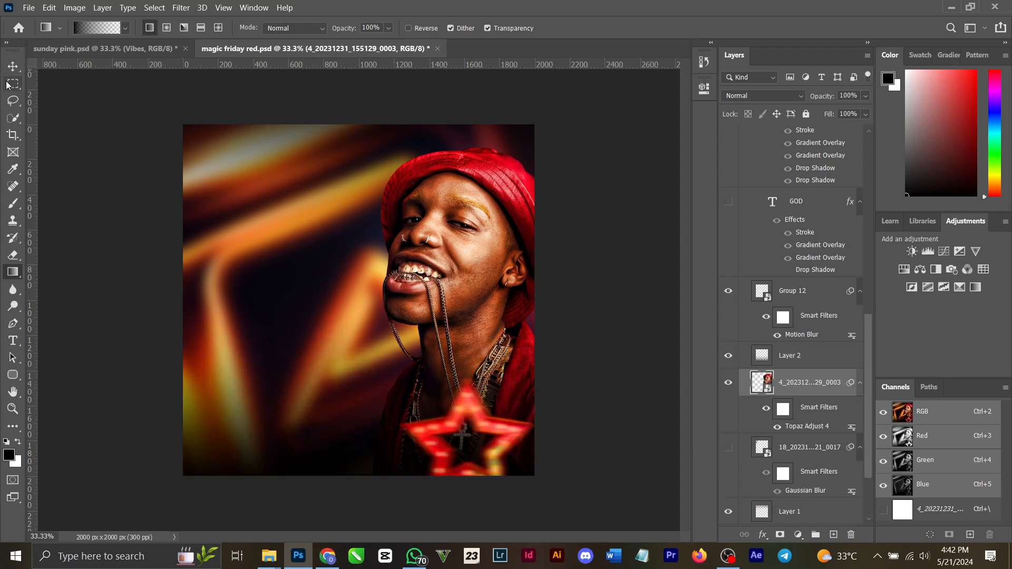
pyautogui.click(13, 66)
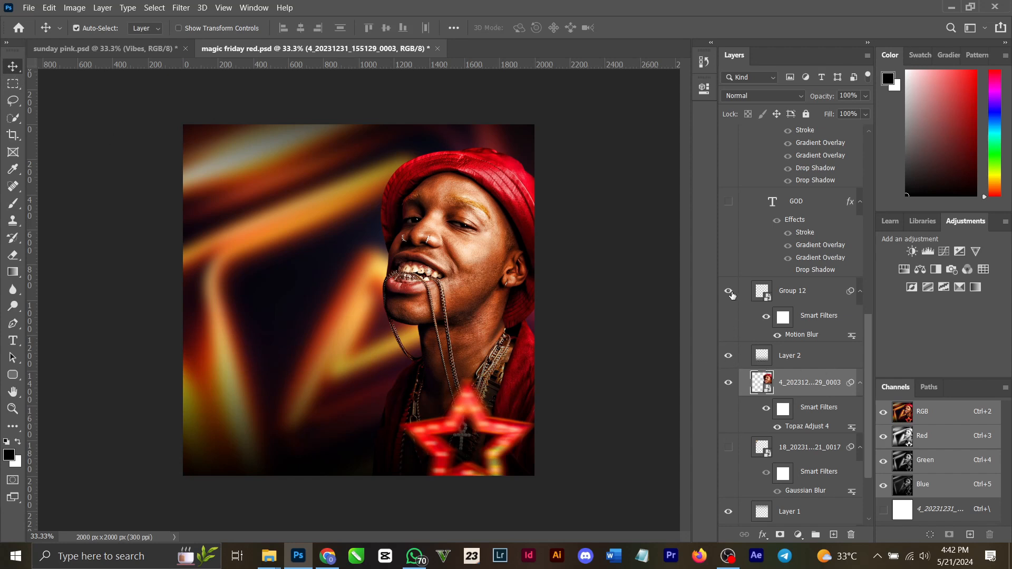
# Compare the Group 12 star with and without its Motion Blur smart filter, leaving the filter on.
pyautogui.click(833, 296)
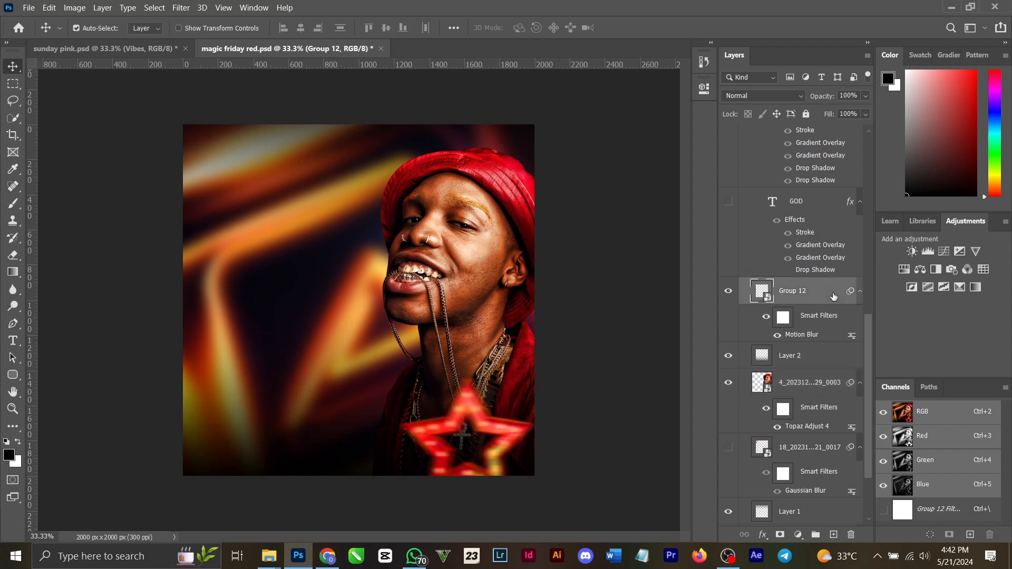
pyautogui.click(777, 335)
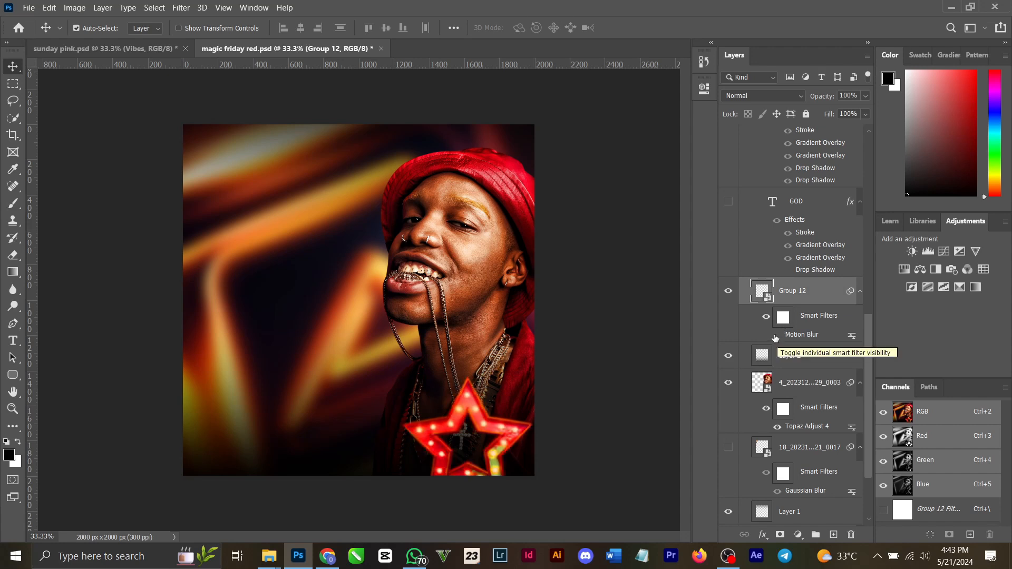
pyautogui.click(777, 335)
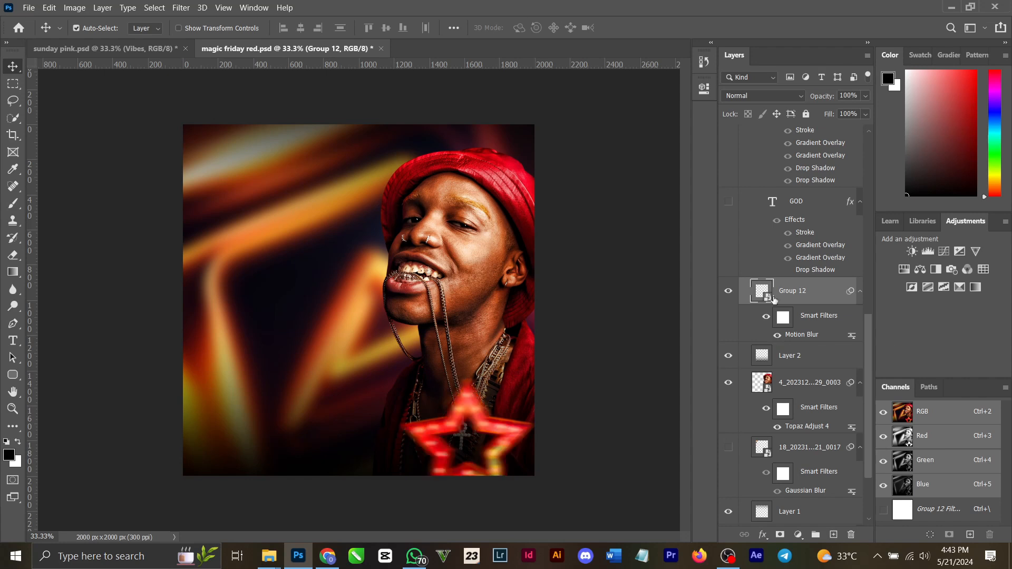
# Show the FRIDAY title text (layer GOD) and the MAGIC title text in Group 8.
pyautogui.scroll(3, 767, 211)
pyautogui.scroll(1, 767, 209)
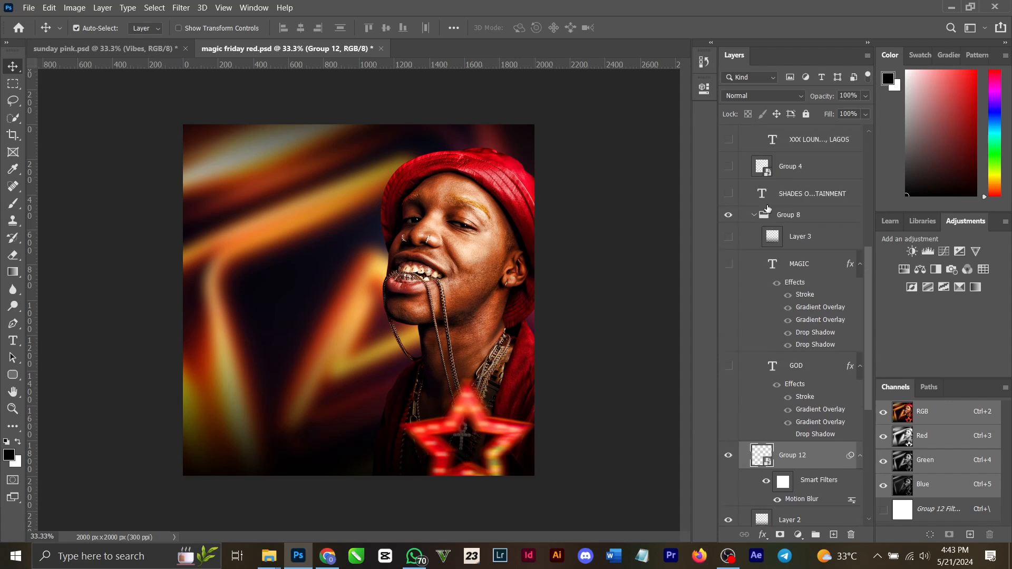
pyautogui.click(728, 368)
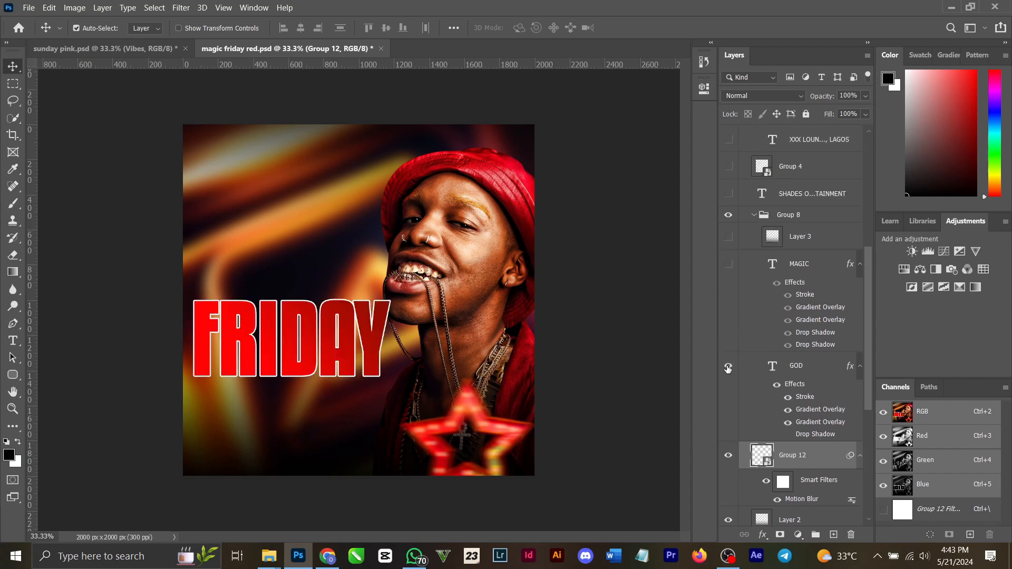
pyautogui.click(729, 265)
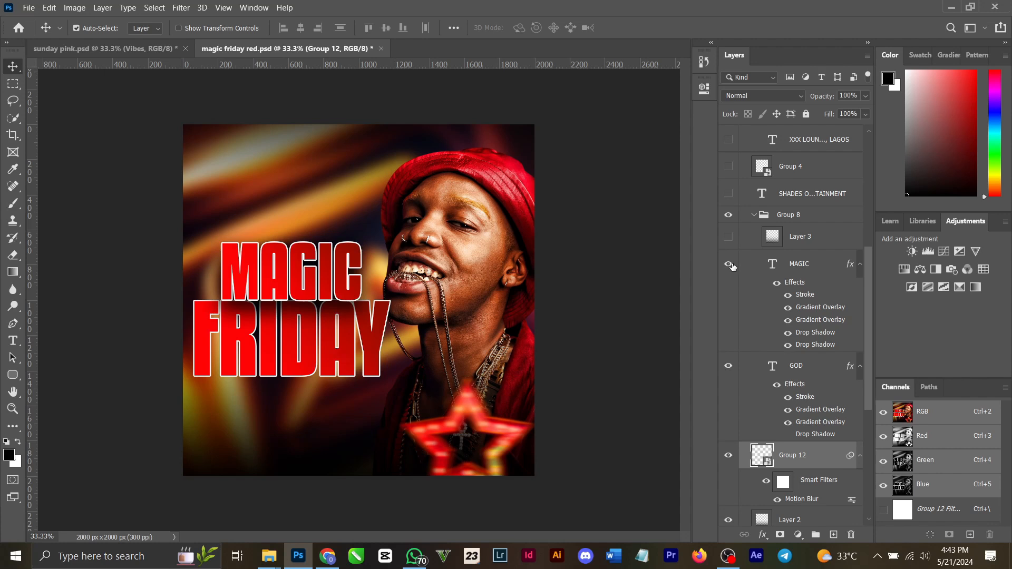
# Examine the font, weight and size used for the MAGIC text, and return to the Move tool.
pyautogui.doubleClick(779, 264)
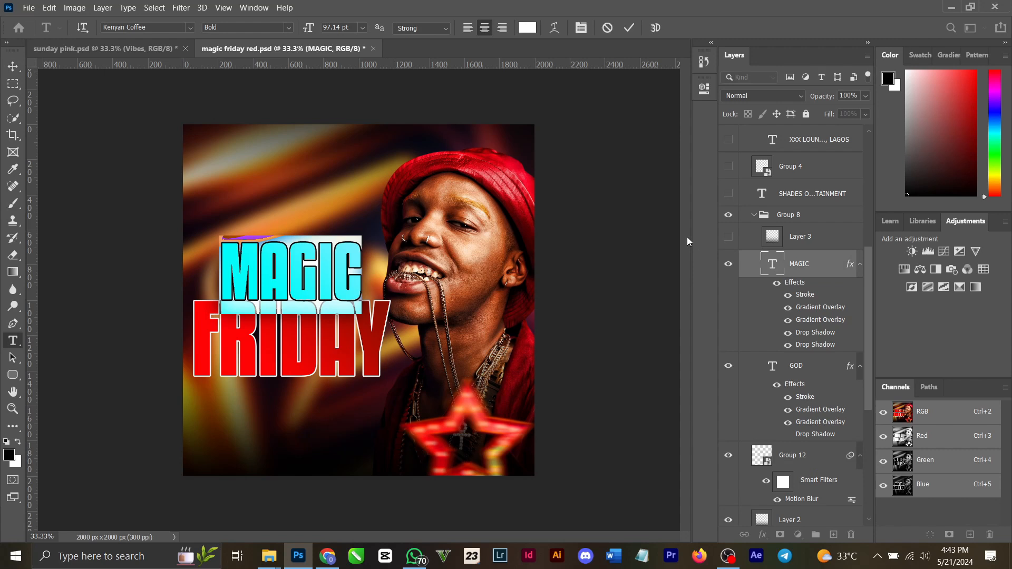
pyautogui.click(629, 27)
pyautogui.press('v')
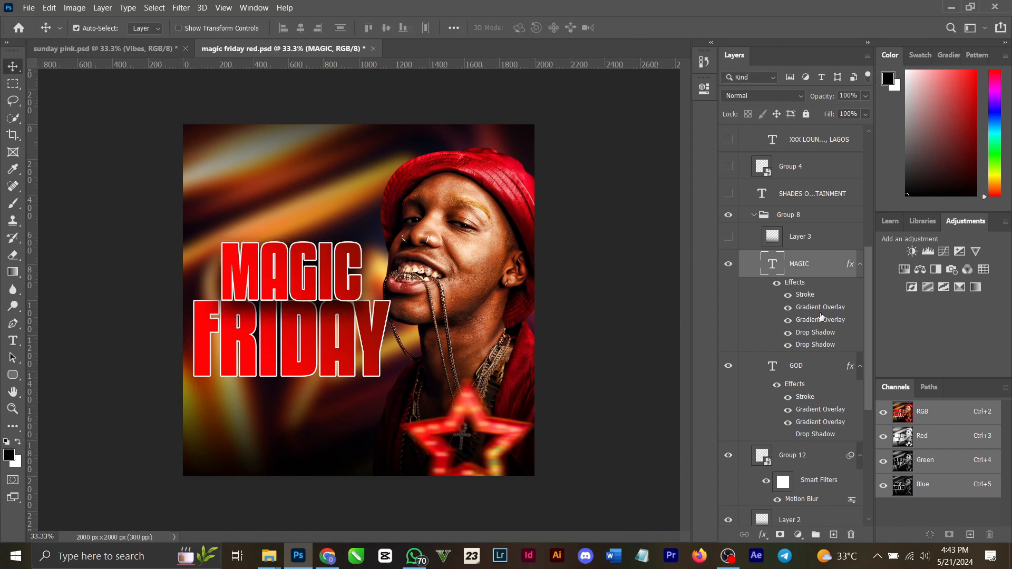
# Examine the MAGIC text's Stroke settings and its first Gradient Overlay, including the colours of both gradient stops.
pyautogui.doubleClick(850, 265)
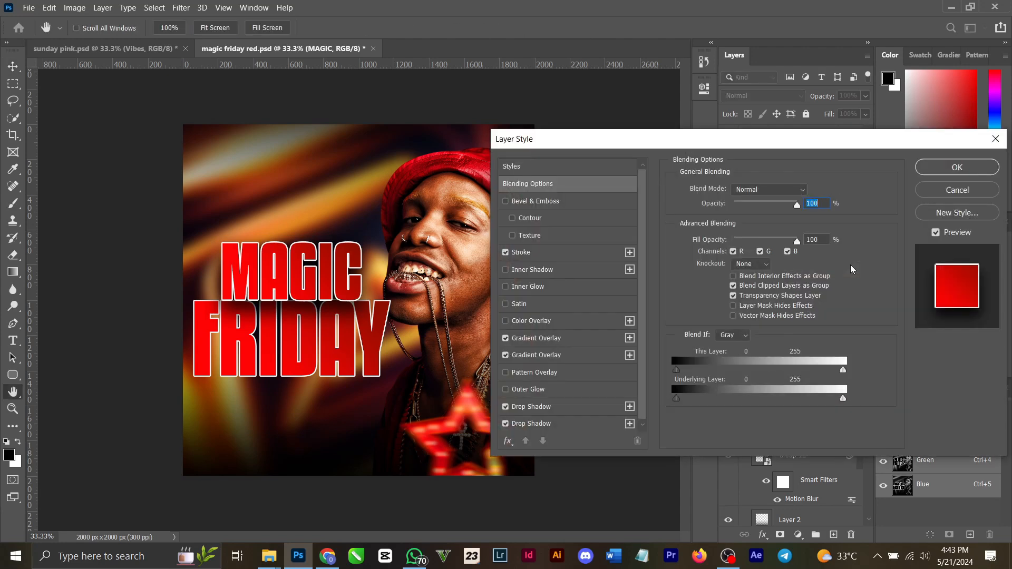
pyautogui.click(554, 255)
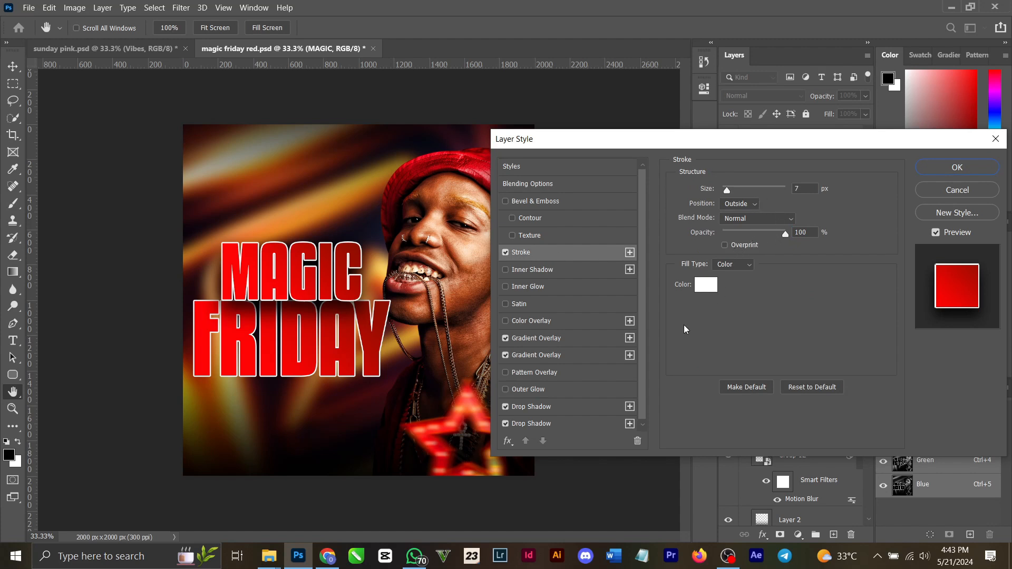
pyautogui.click(527, 335)
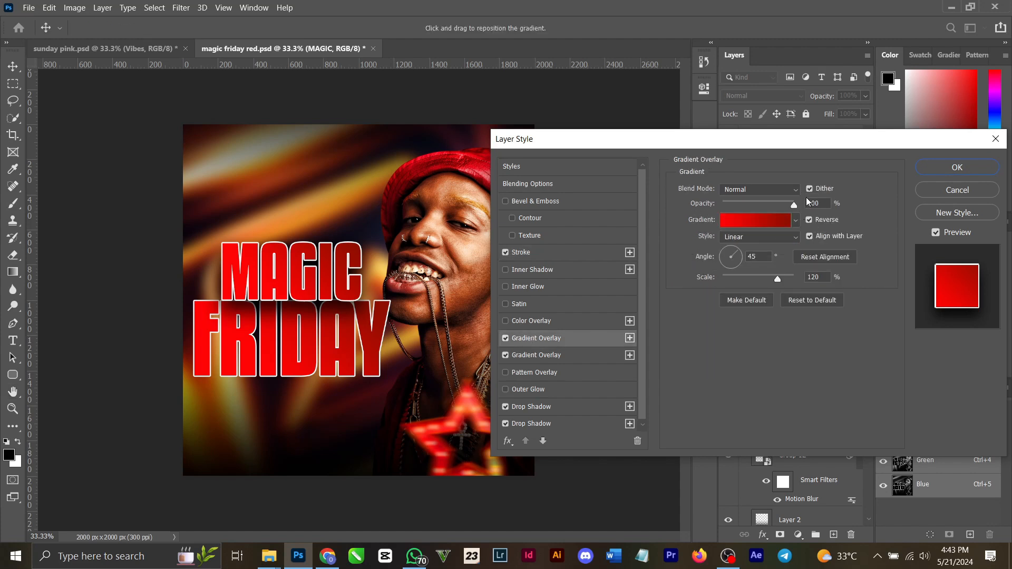
pyautogui.click(743, 220)
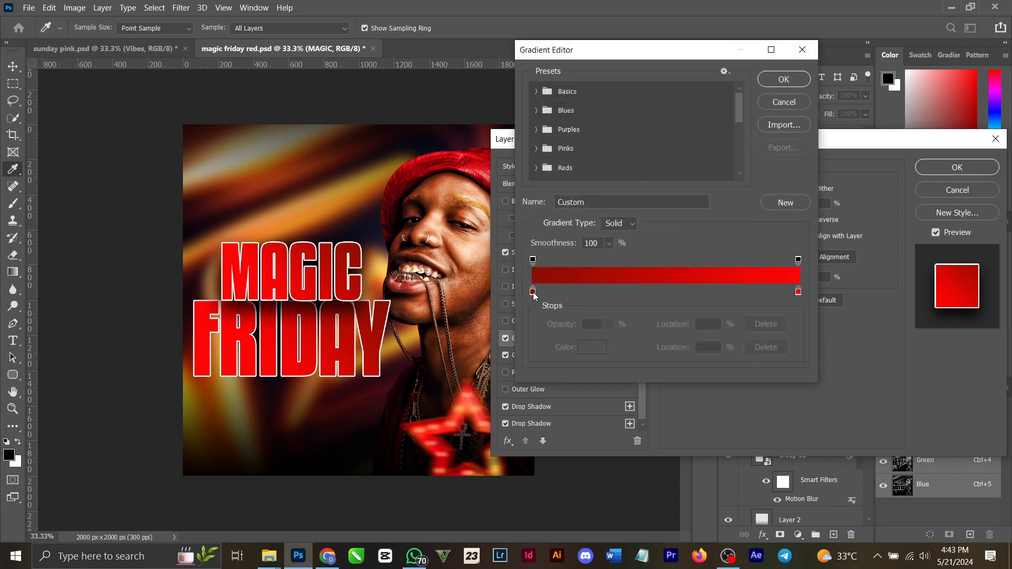
pyautogui.click(533, 292)
pyautogui.doubleClick(533, 292)
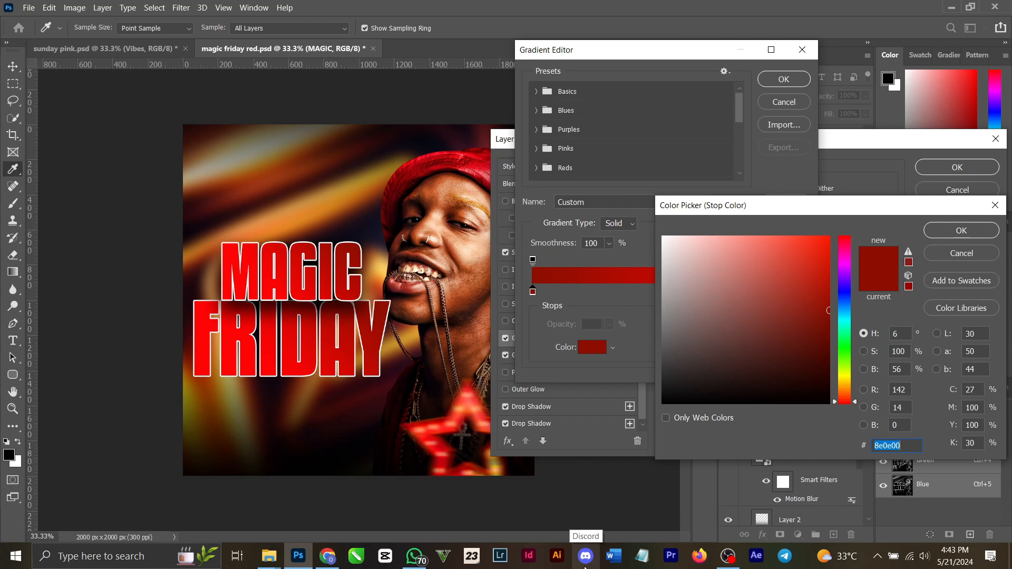
pyautogui.click(962, 230)
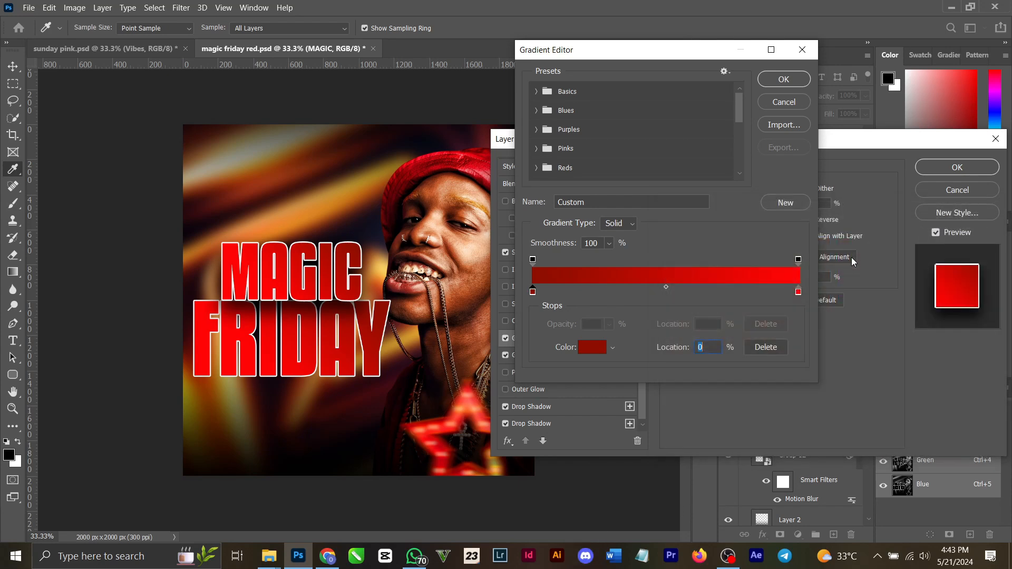
pyautogui.doubleClick(798, 292)
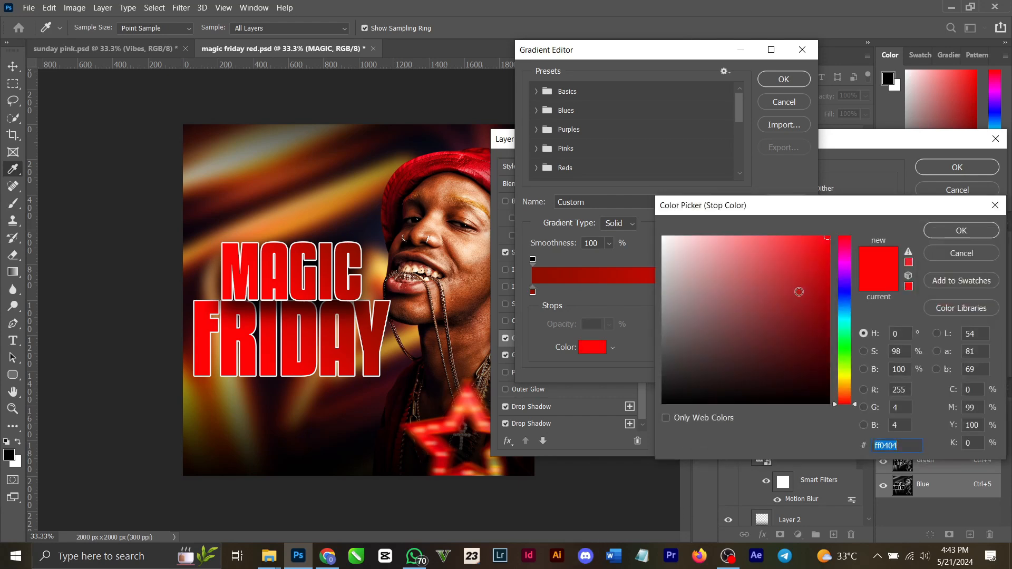
pyautogui.click(941, 231)
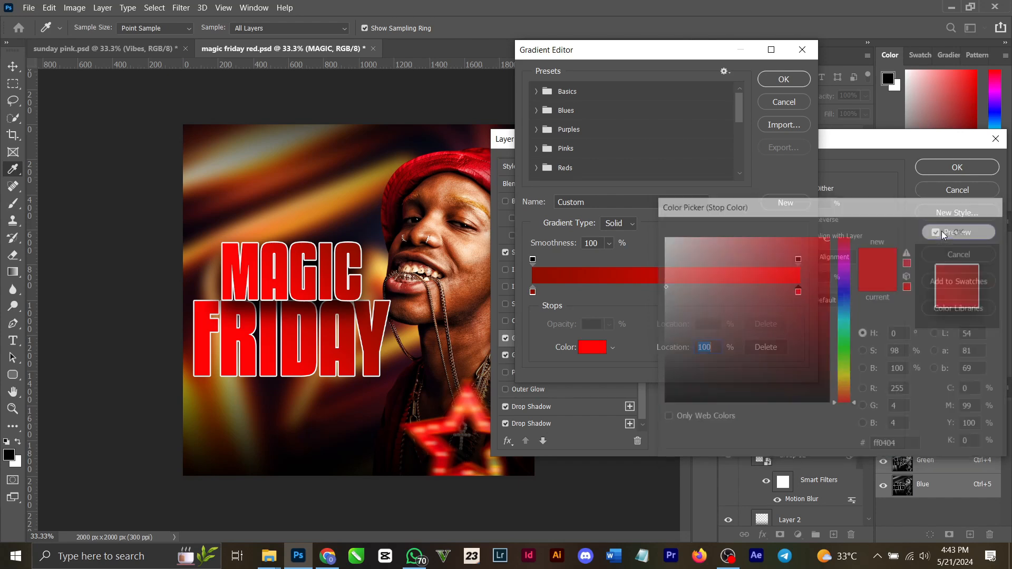
pyautogui.click(799, 82)
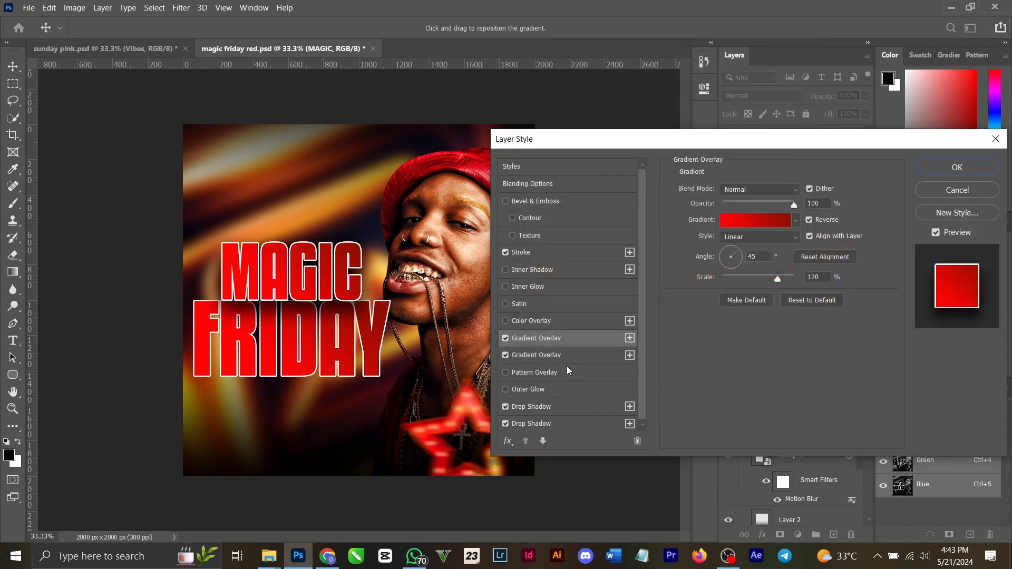
# Turn off the second, green Gradient Overlay in the MAGIC text's layer style.
pyautogui.click(531, 356)
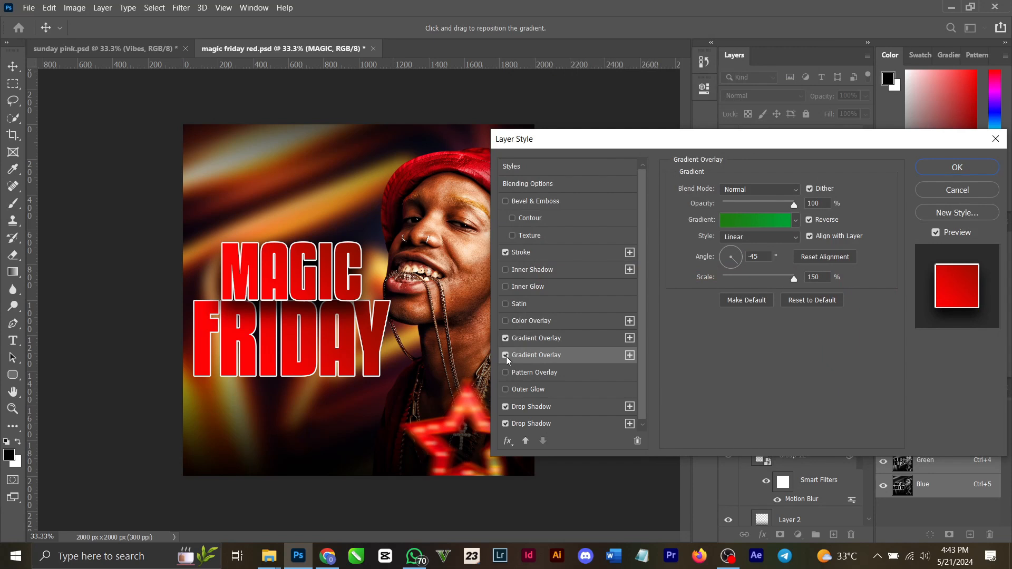
pyautogui.click(506, 356)
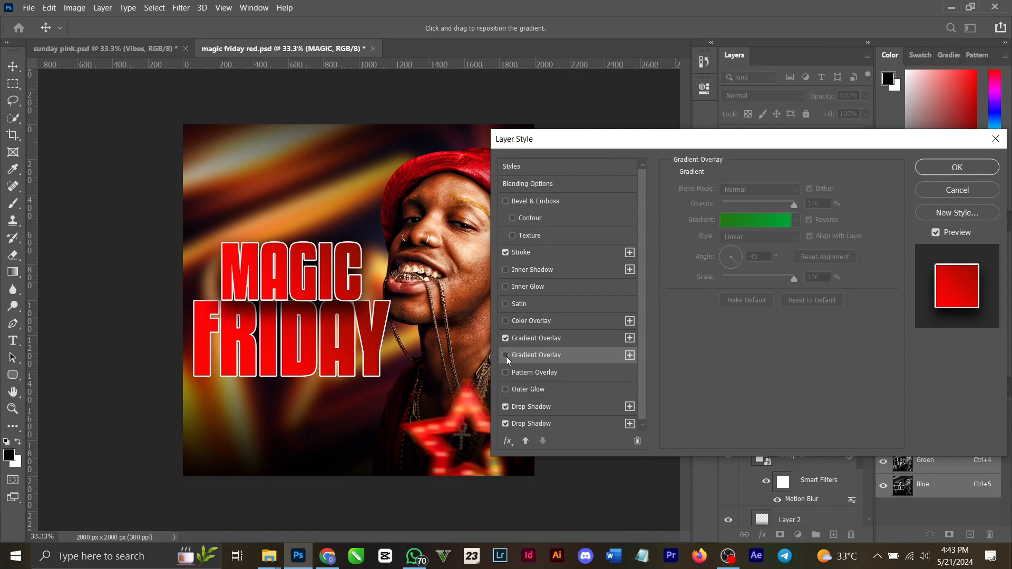
# Try a distance of 0 px on the MAGIC text's first Drop Shadow, and undo that change.
pyautogui.click(550, 409)
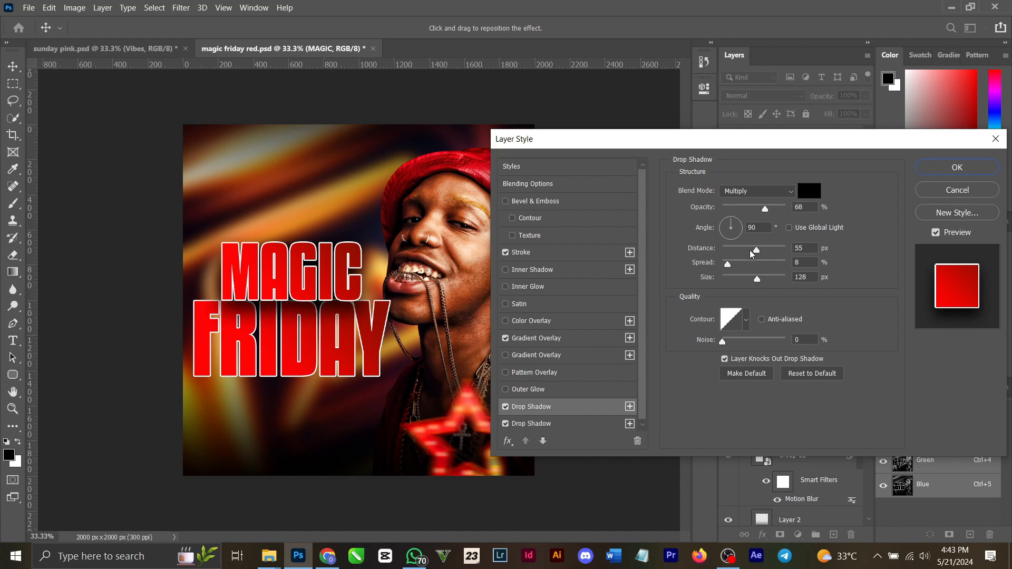
pyautogui.moveTo(756, 251); pyautogui.dragTo(704, 258)
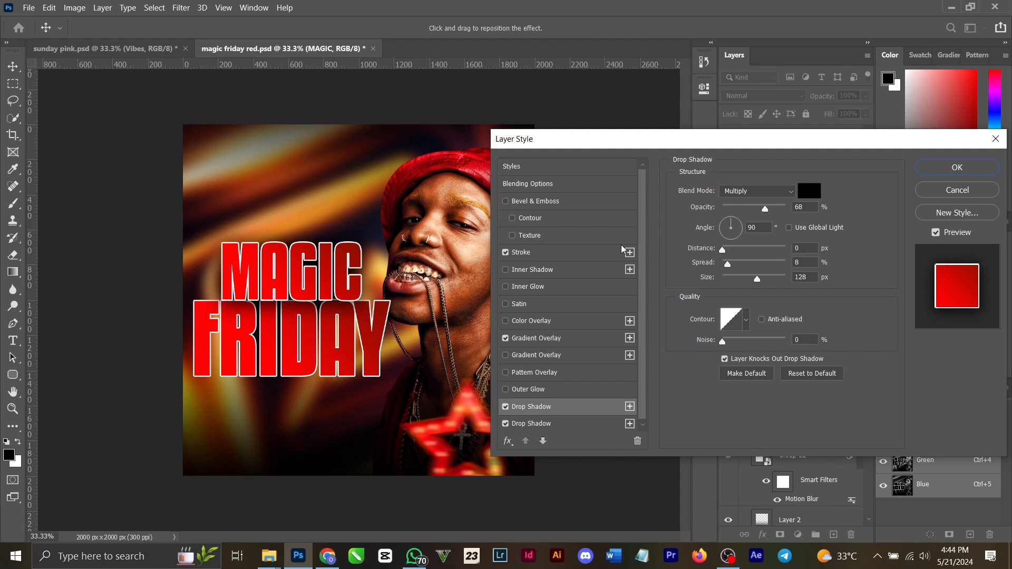
pyautogui.click(484, 242)
pyautogui.hotkey('ctrl', 'z')
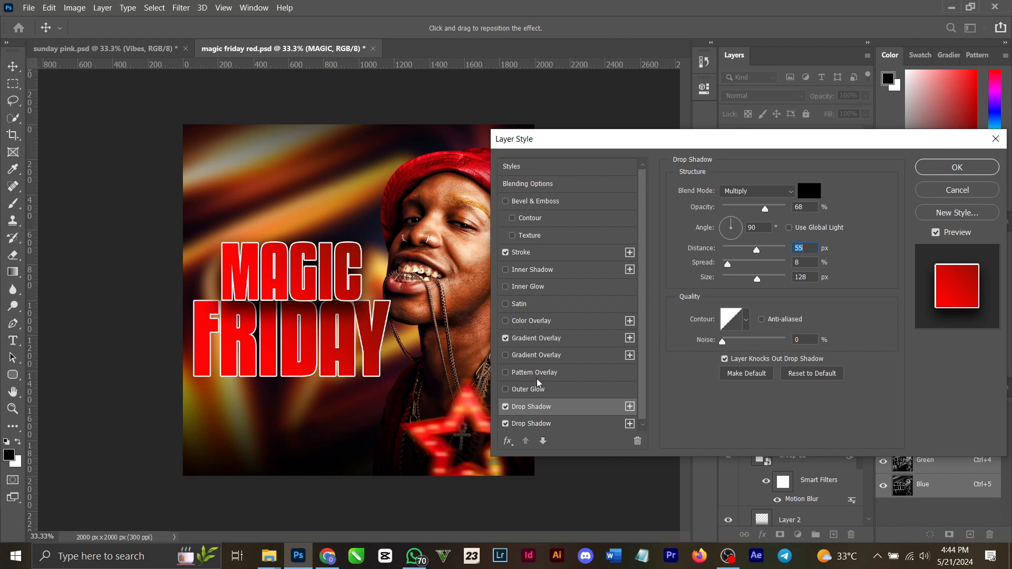
pyautogui.moveTo(756, 250)
pyautogui.mouseDown()
pyautogui.moveTo(784, 253)
pyautogui.moveTo(761, 252)
pyautogui.mouseUp()
# Examine the second Drop Shadow's settings on the MAGIC text and discard the pending layer style changes.
pyautogui.click(556, 424)
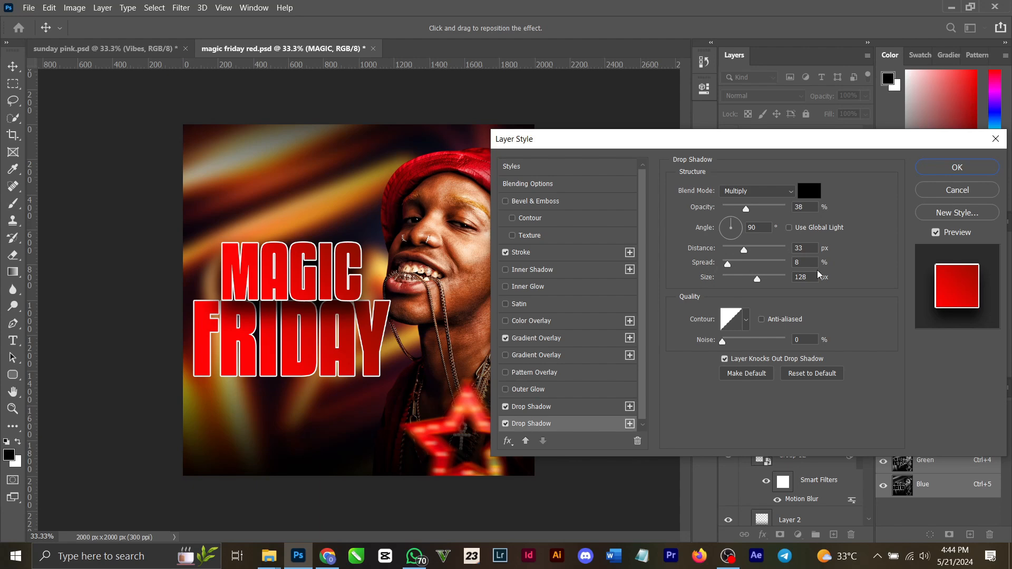
pyautogui.click(933, 192)
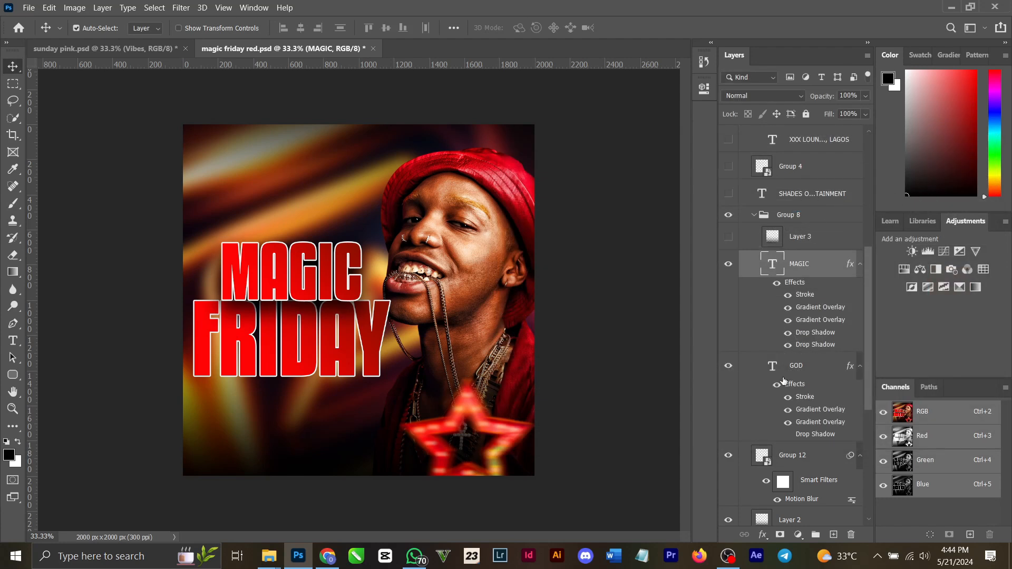
# Compare the design with and without the FRIDAY text (layer GOD), leaving the text visible.
pyautogui.click(728, 367)
pyautogui.click(728, 367)
# Preview Layer 3's dark fade over the title text, and delete Layer 3.
pyautogui.click(723, 236)
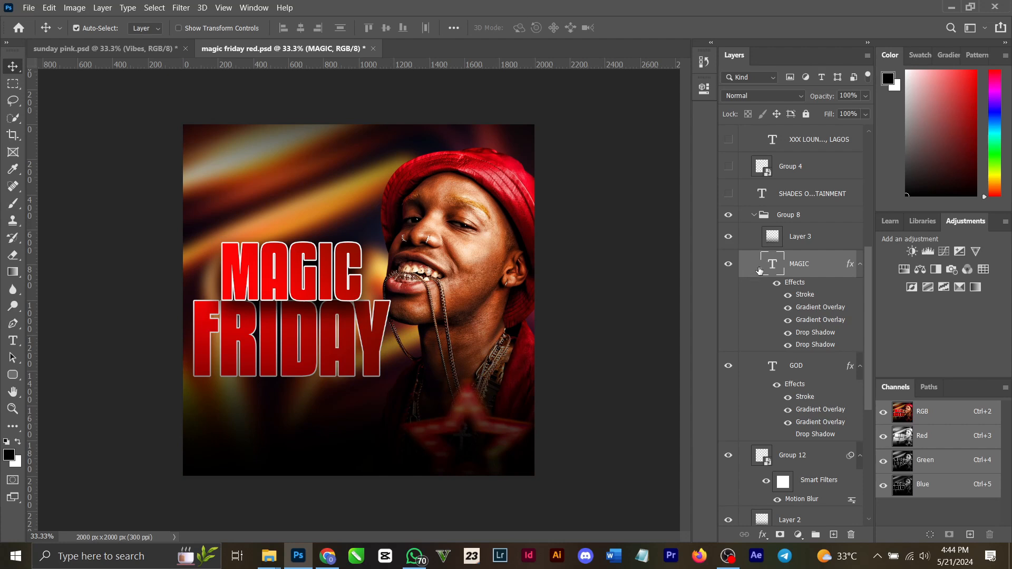
pyautogui.click(819, 243)
pyautogui.press('Delete')
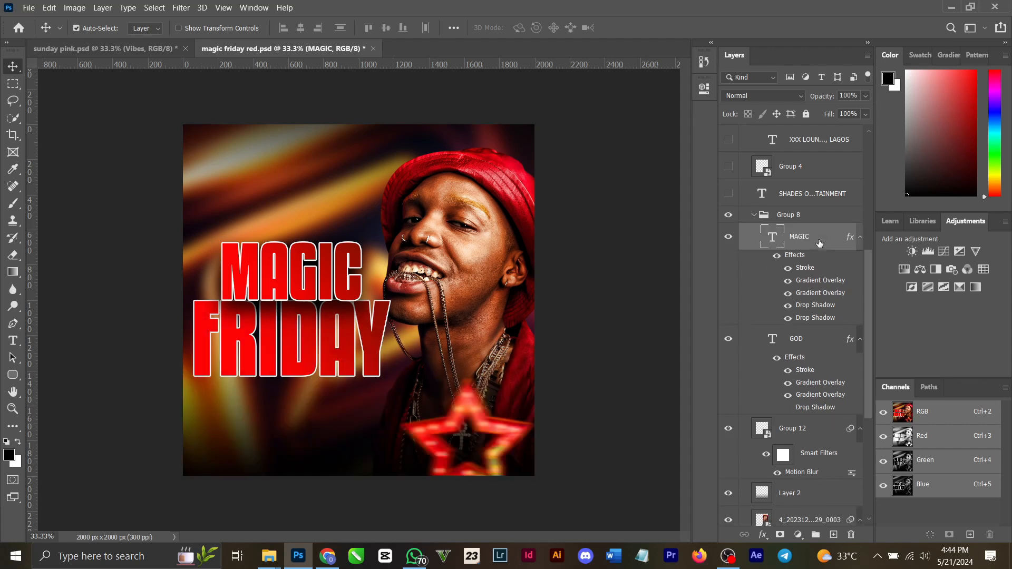
# Show the SHADES OF MADE ENTERTAINMENT text, the 18+ badge (Group 4) and the XXX LOUNGE LEKKI, LAGOS venue text.
pyautogui.scroll(1, 801, 216)
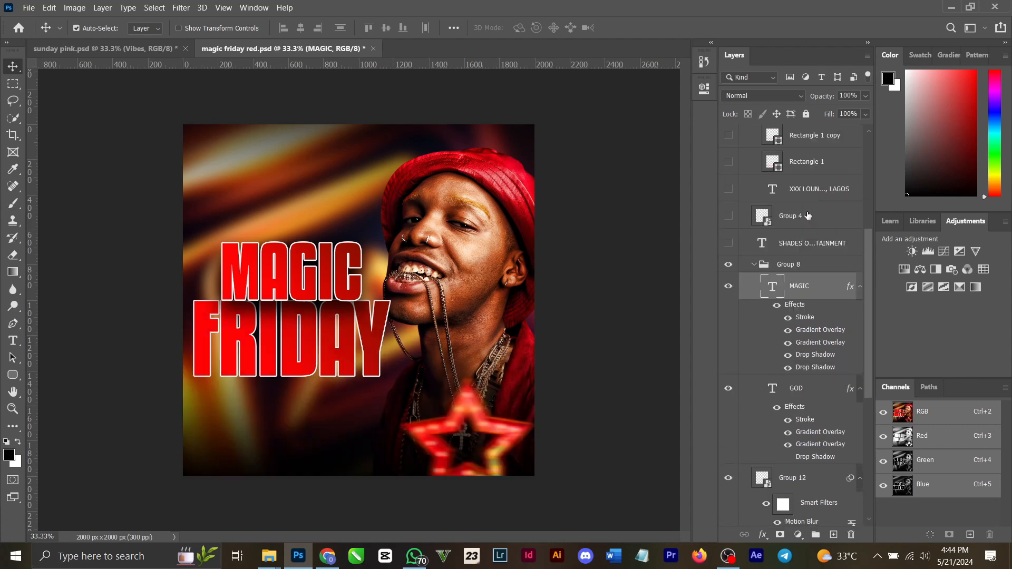
pyautogui.click(729, 243)
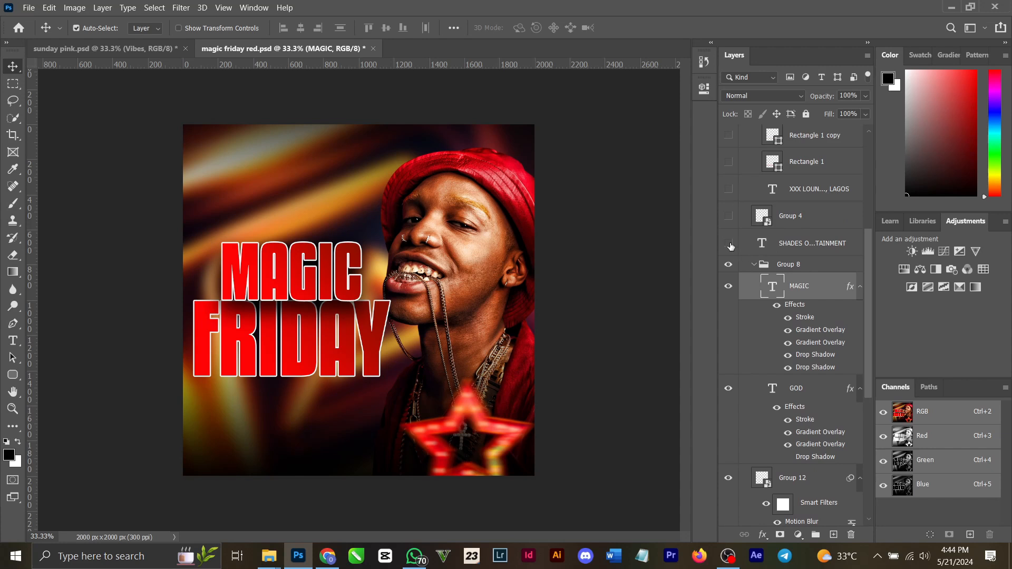
pyautogui.click(728, 216)
pyautogui.click(736, 193)
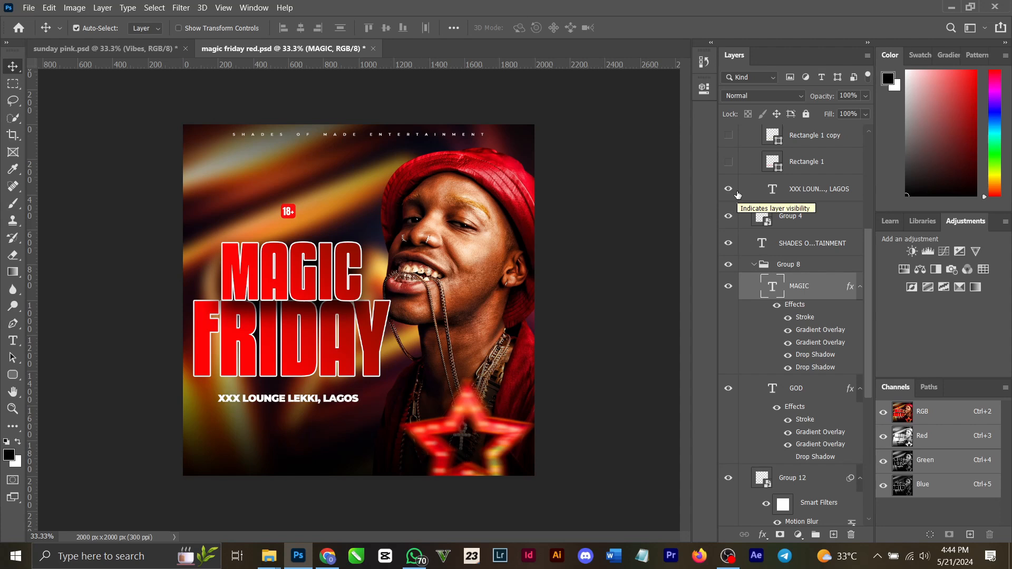
# Show the address bar in Group 11: Rectangle 1, Rectangle 1 copy, the street address text and the ADDRESS label.
pyautogui.click(728, 162)
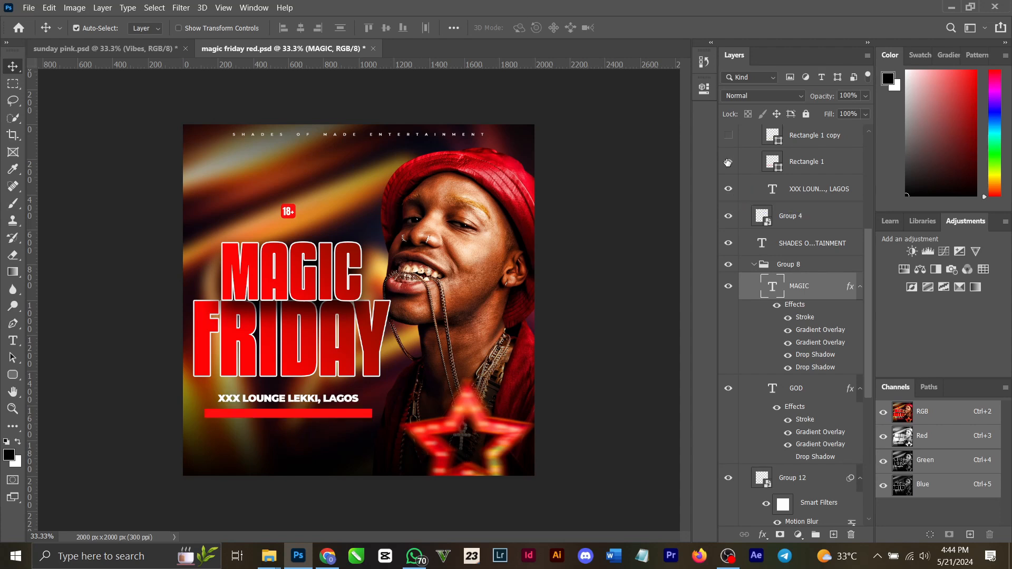
pyautogui.scroll(2, 744, 174)
pyautogui.click(733, 188)
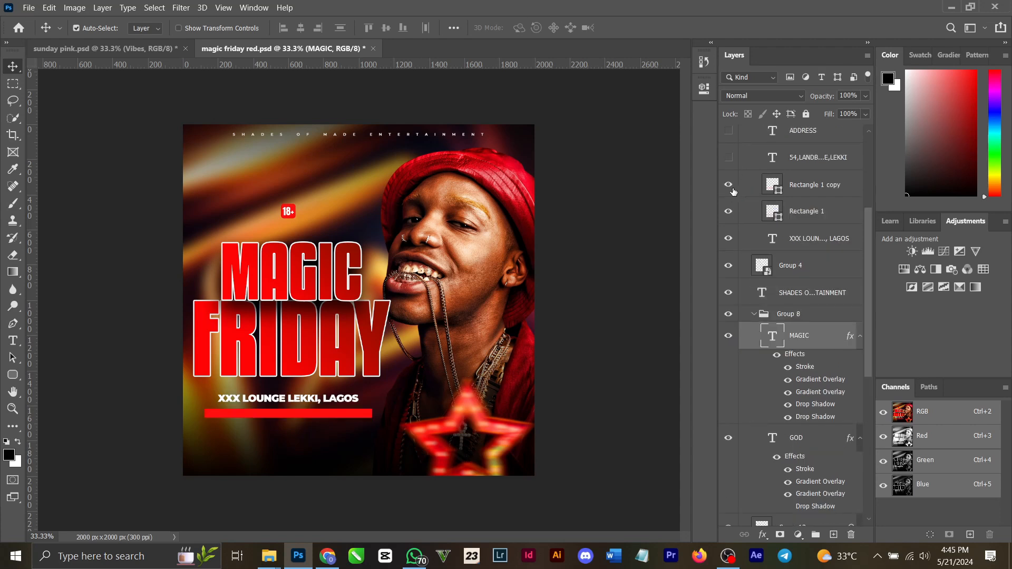
pyautogui.scroll(2, 733, 191)
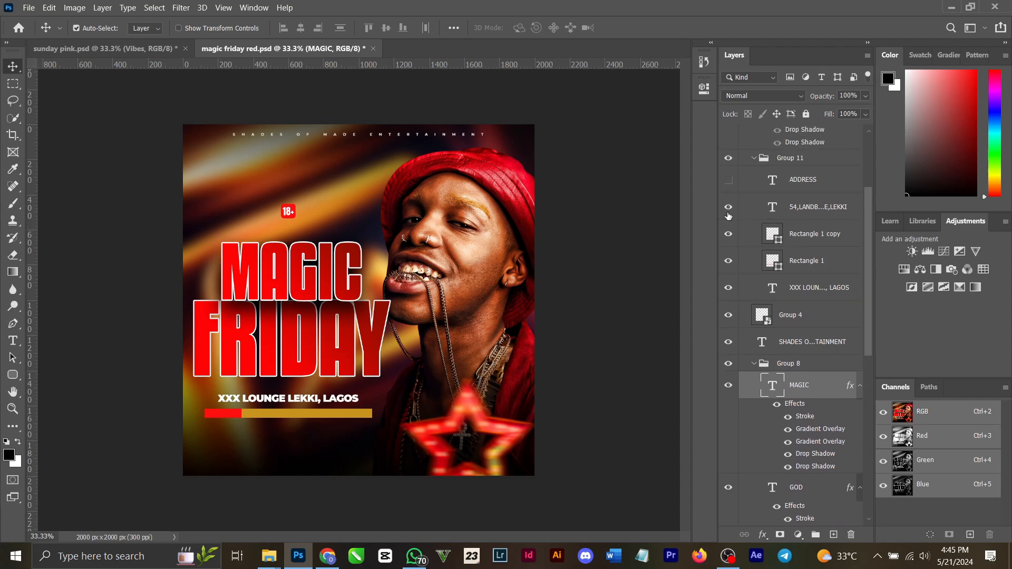
pyautogui.click(728, 207)
pyautogui.click(728, 179)
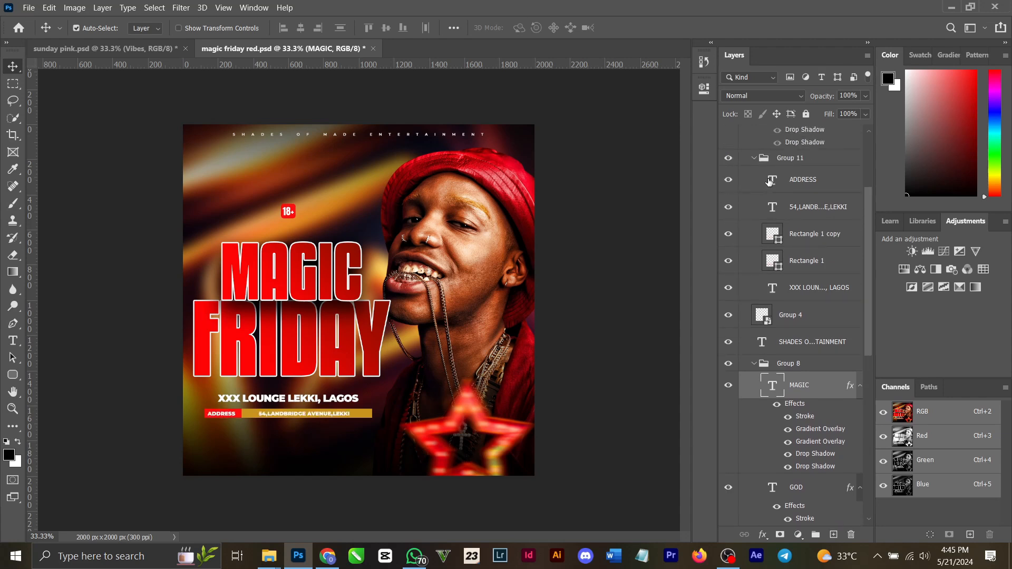
# Show the PRESENTS text above the title and the light overlays Layer 4 copy 2 and Layer 4 copy 3.
pyautogui.scroll(2, 767, 182)
pyautogui.click(728, 184)
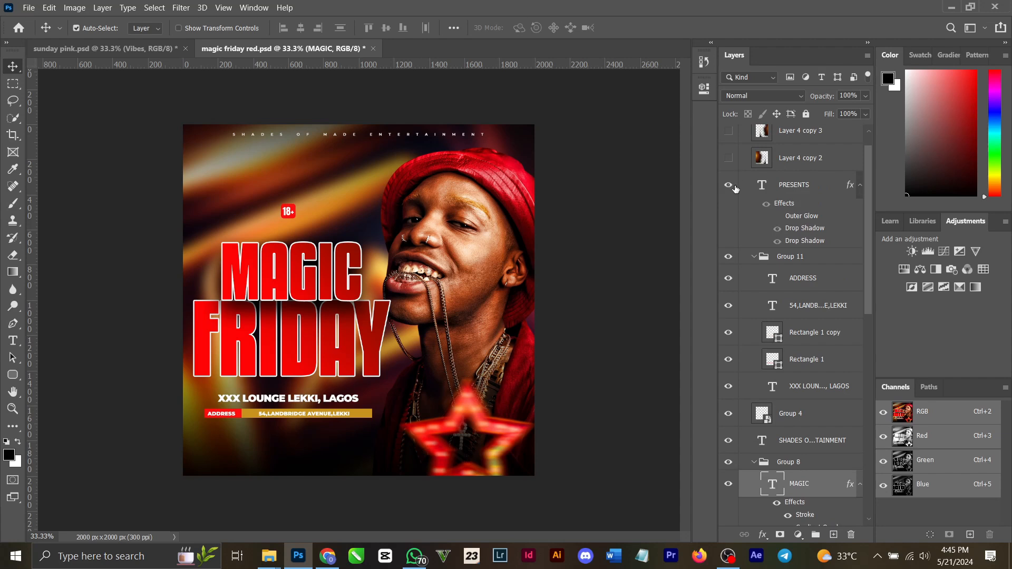
pyautogui.scroll(1, 744, 210)
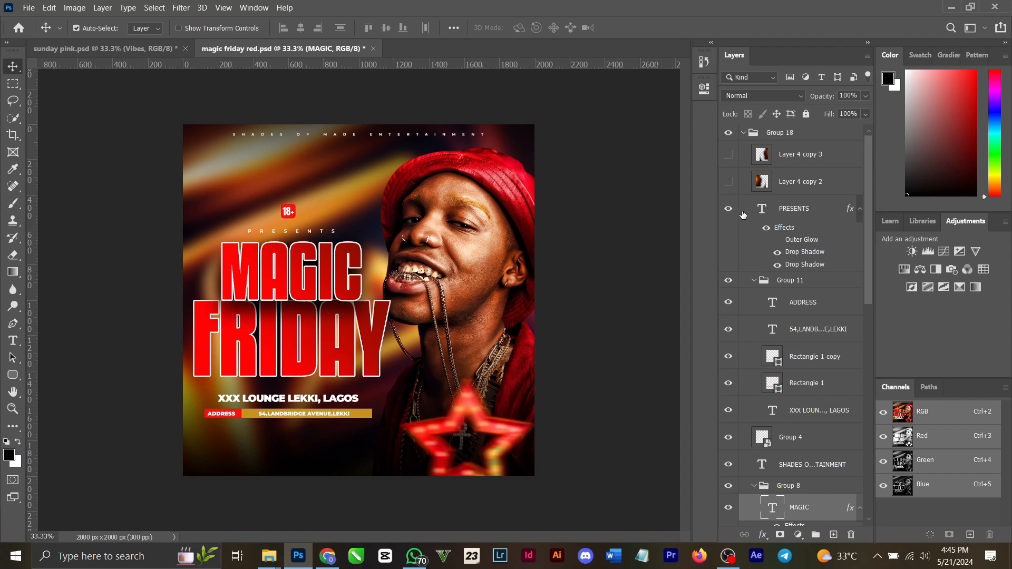
pyautogui.click(729, 181)
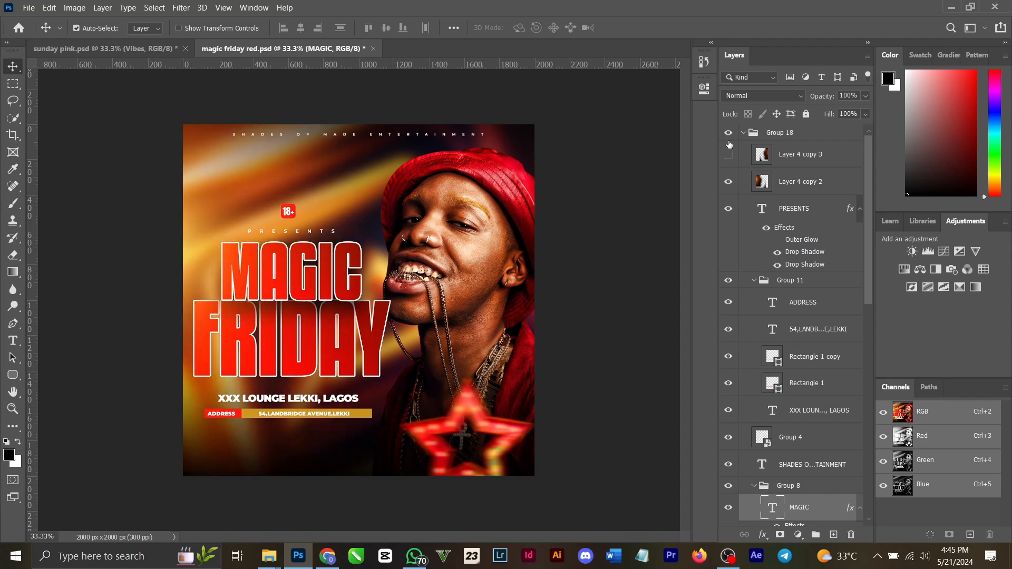
pyautogui.click(729, 155)
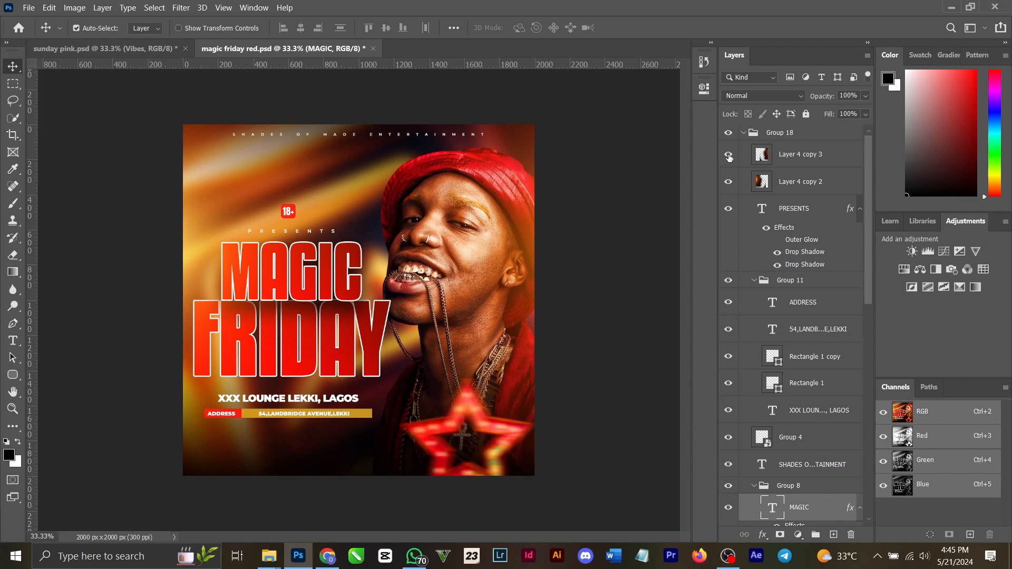